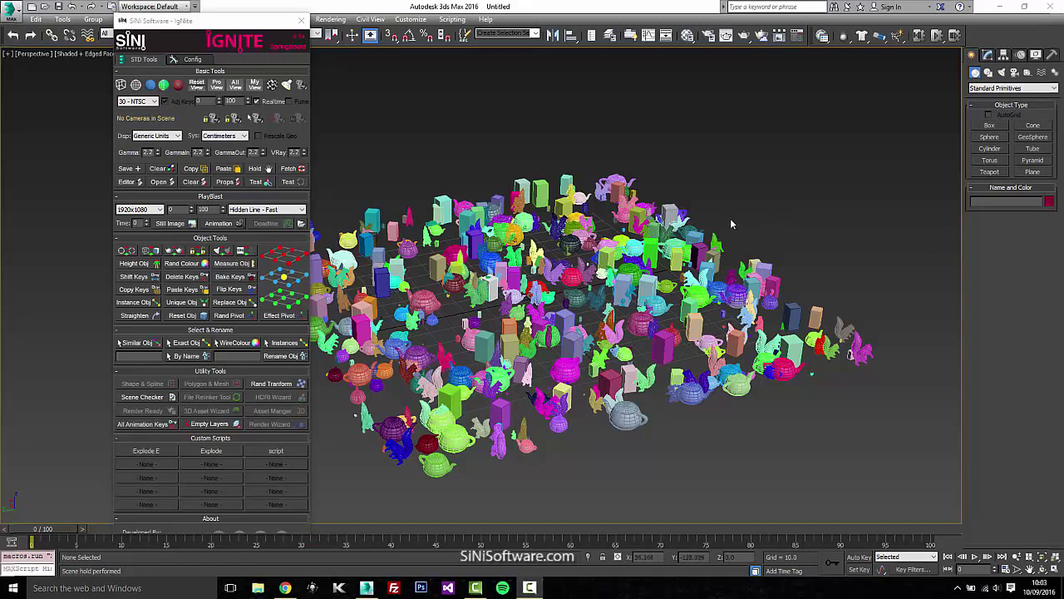
# - Open the Jumble random transform tool, place it over the viewport's empty area and close the Ignite toolbox
pyautogui.click(169, 398)
pyautogui.click(738, 65)
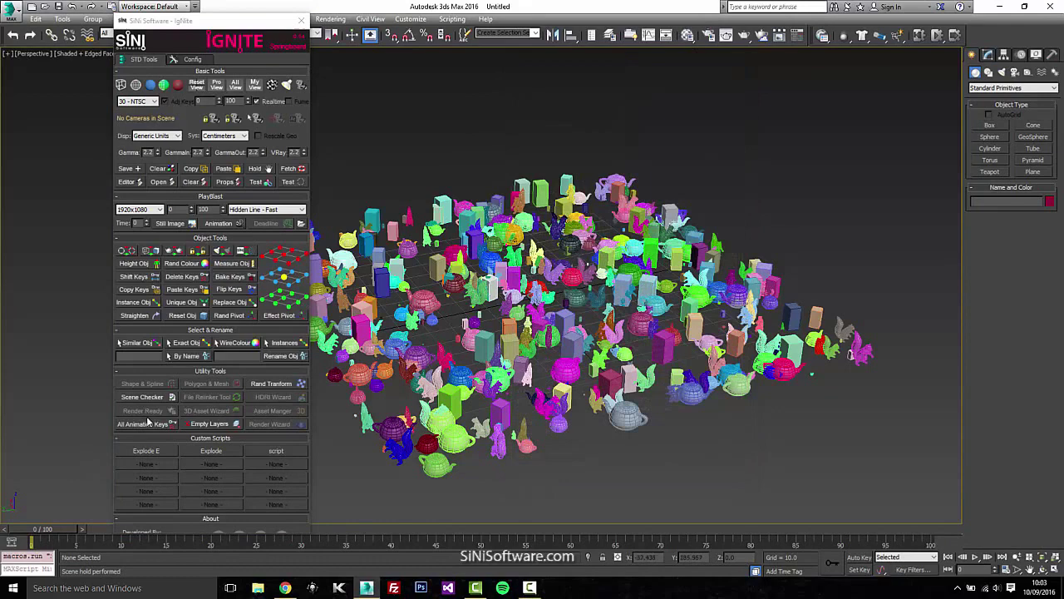
pyautogui.click(268, 385)
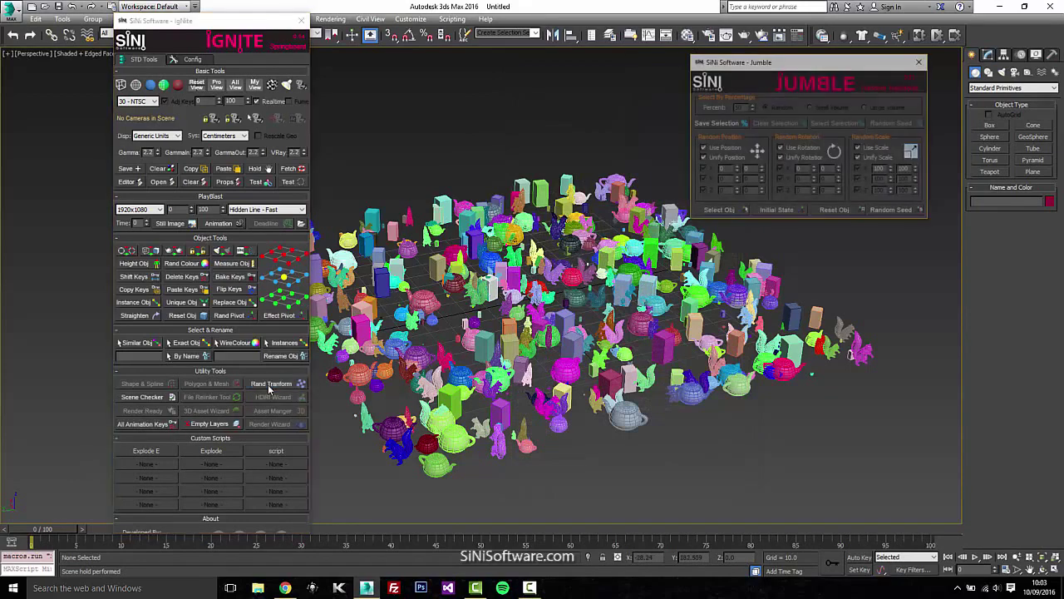
pyautogui.moveTo(790, 62); pyautogui.dragTo(211, 69)
pyautogui.click(300, 21)
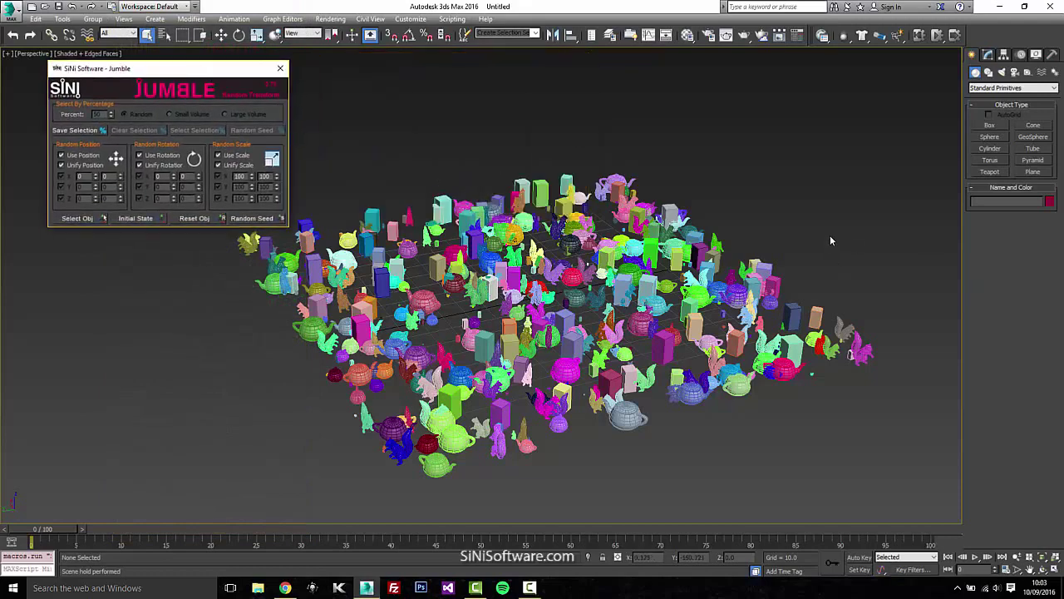
# - Select all the scene objects, save them as the Jumble selection and set the random selection percentage to 60
pyautogui.keyDown('alt'); pyautogui.moveTo(832, 240); pyautogui.dragTo(822, 248, button='middle'); pyautogui.keyUp('alt')
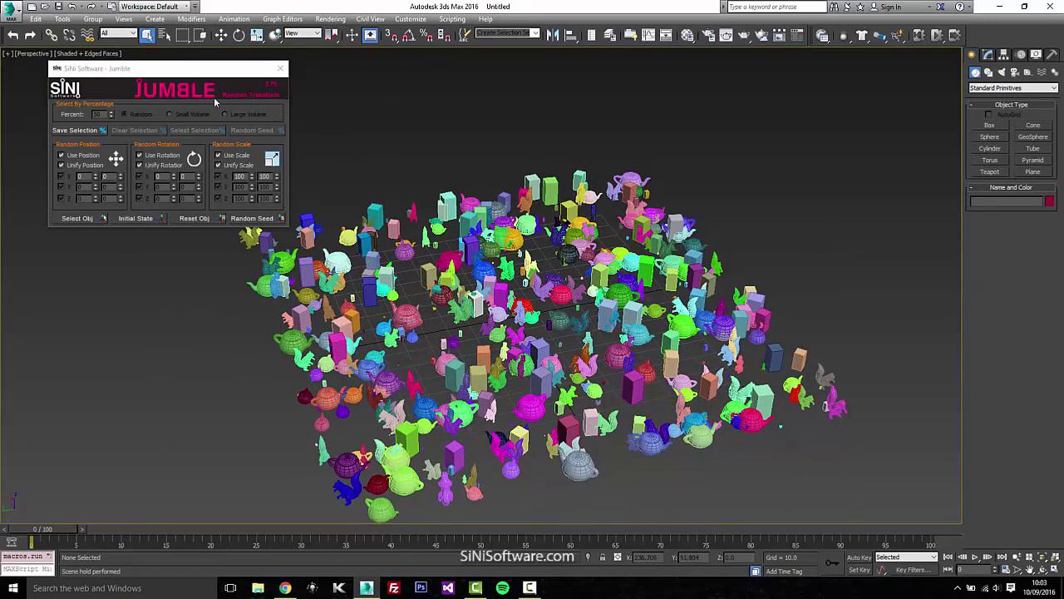
pyautogui.moveTo(204, 73); pyautogui.dragTo(204, 63)
pyautogui.moveTo(630, 179); pyautogui.dragTo(632, 142, button='middle')
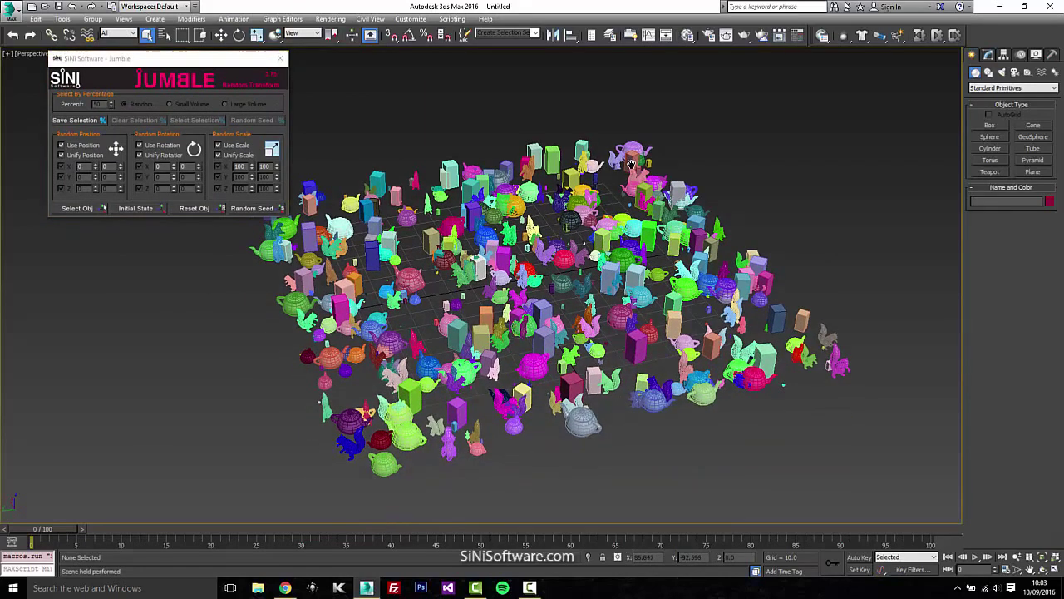
pyautogui.moveTo(902, 82); pyautogui.dragTo(156, 529)
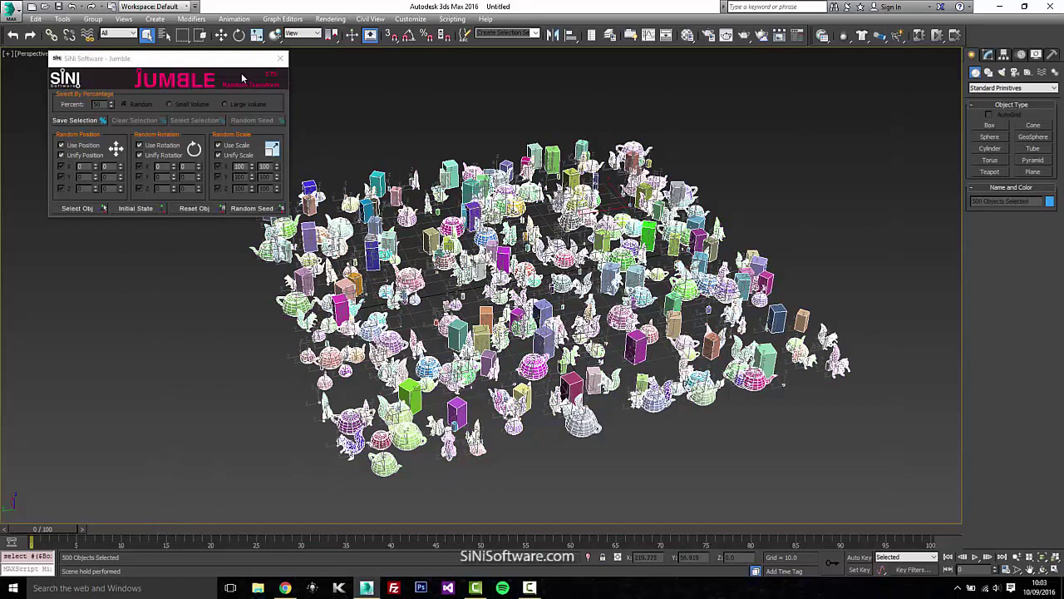
pyautogui.click(91, 120)
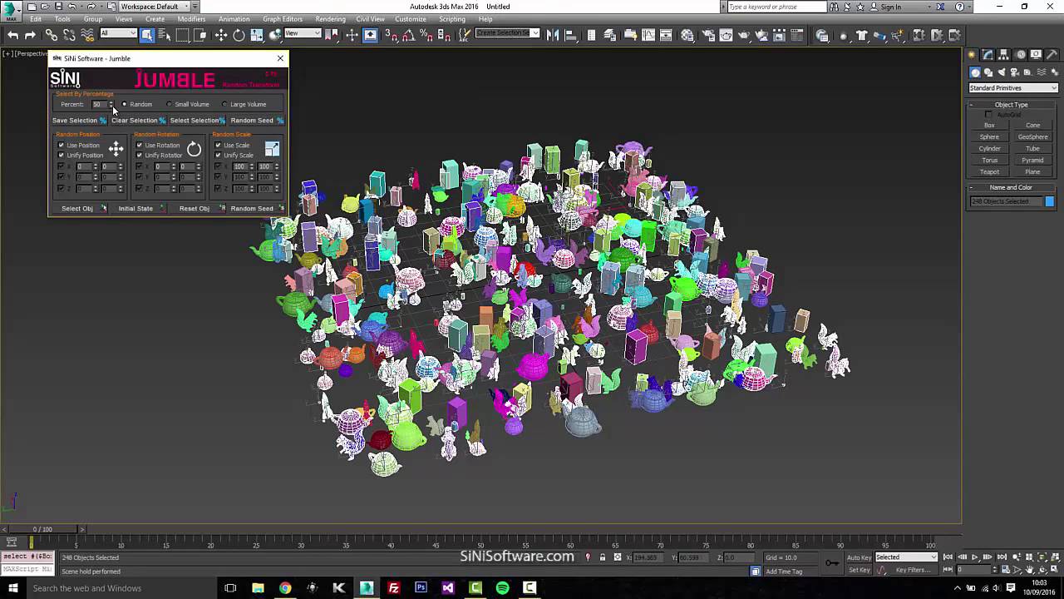
pyautogui.moveTo(113, 109)
pyautogui.mouseDown()
pyautogui.moveTo(113, 120)
pyautogui.moveTo(110, 71)
pyautogui.moveTo(111, 121)
pyautogui.moveTo(111, 99)
pyautogui.mouseUp()
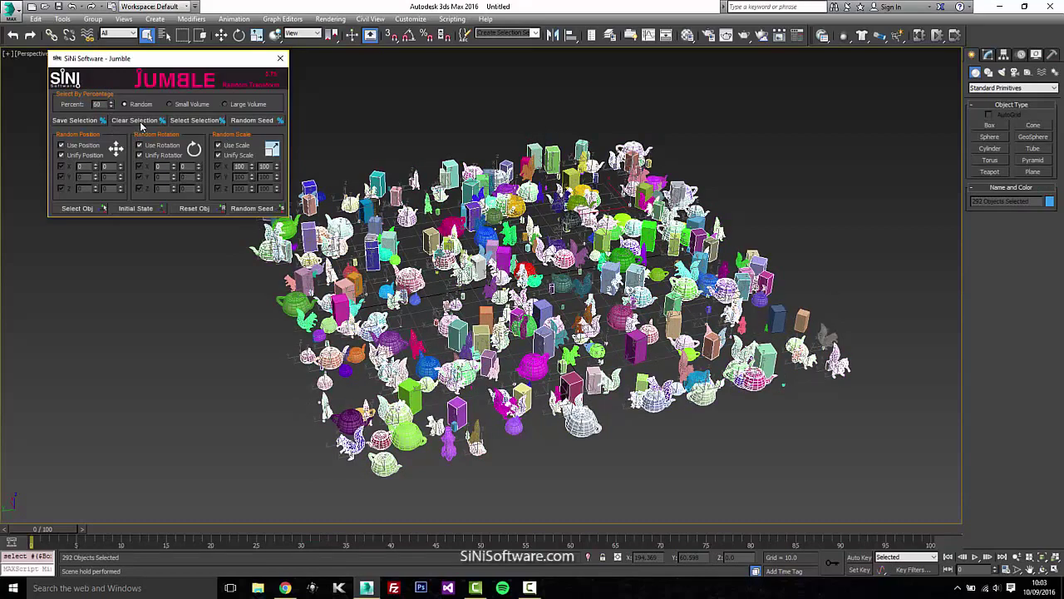
# - Clear the saved Jumble selection, reselect all the scene objects and save them again
pyautogui.click(139, 121)
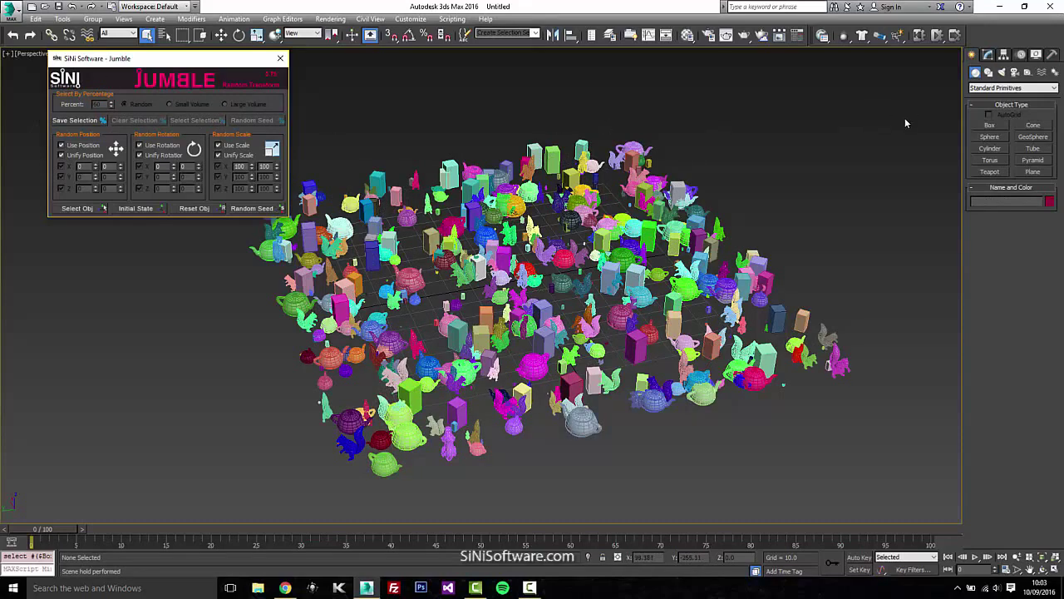
pyautogui.moveTo(906, 123); pyautogui.dragTo(164, 514)
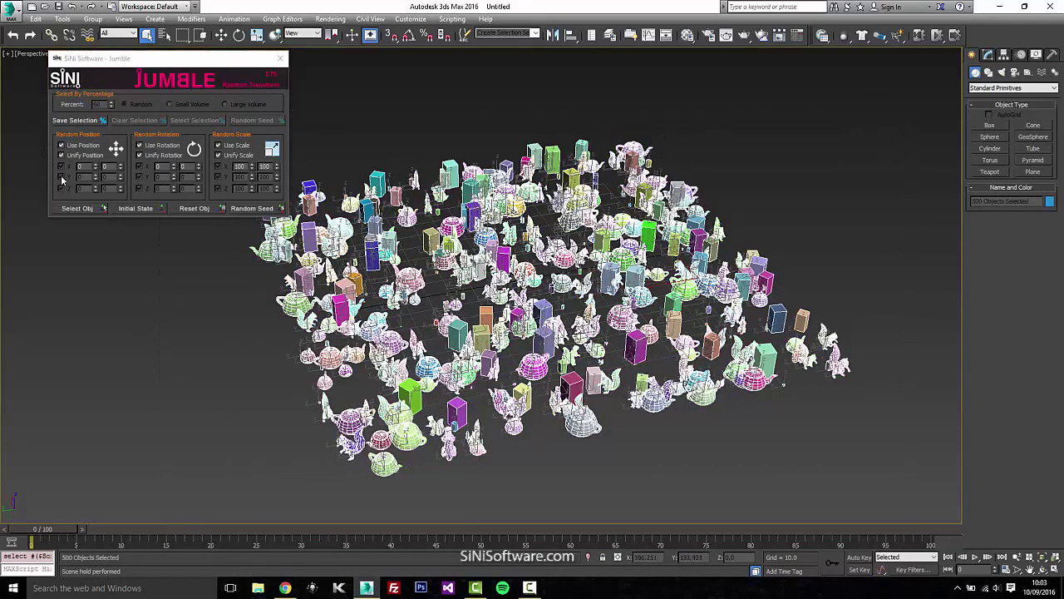
pyautogui.click(75, 120)
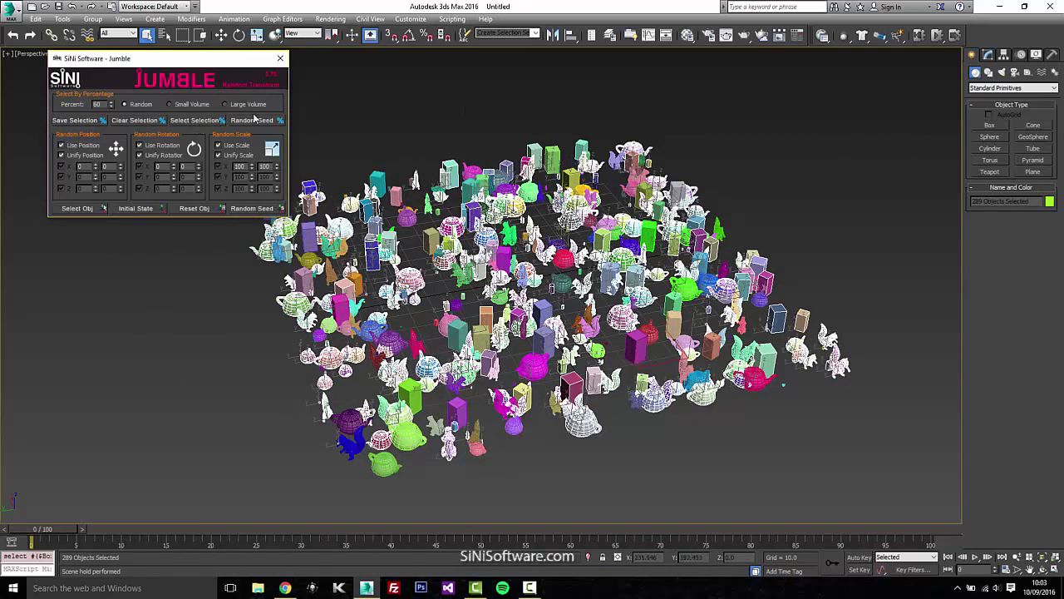
# - Deselect everything, recall the saved selection and reshuffle it with several new random seeds
pyautogui.click(420, 95)
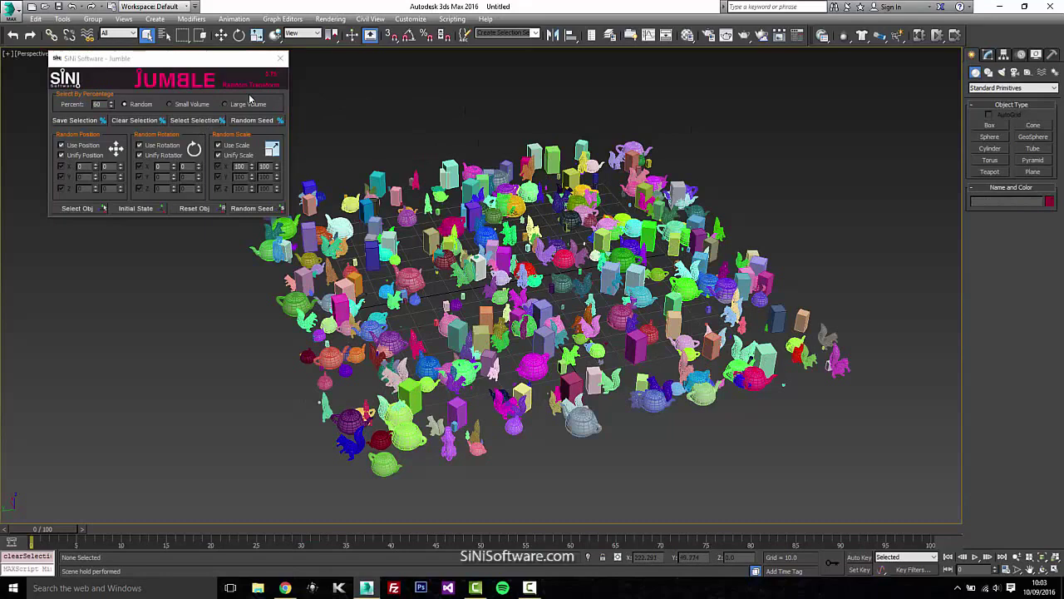
pyautogui.click(196, 121)
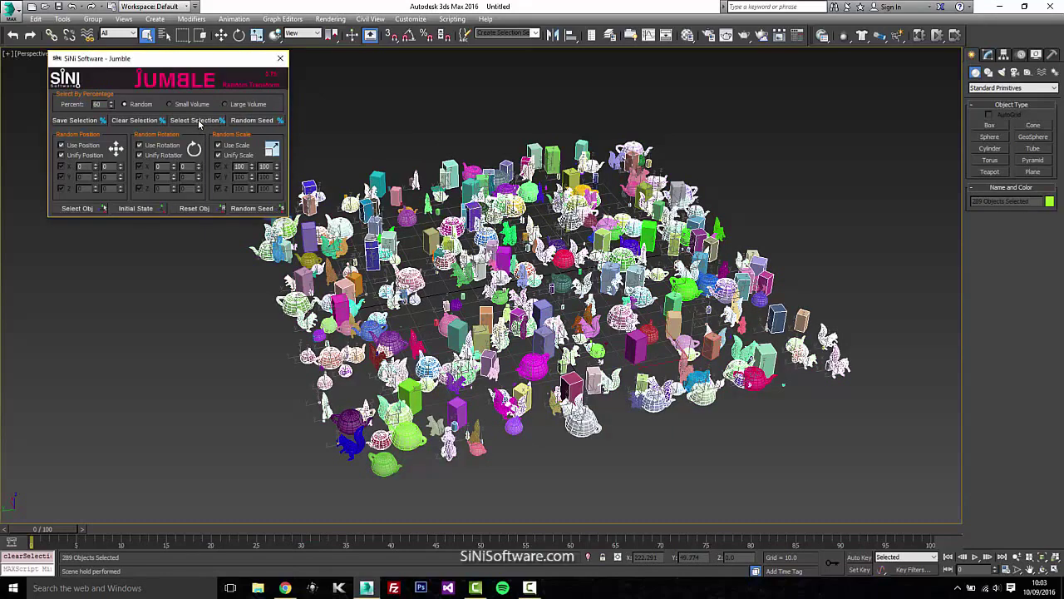
pyautogui.click(275, 124)
pyautogui.click(276, 124)
pyautogui.click(276, 124)
pyautogui.click(275, 124)
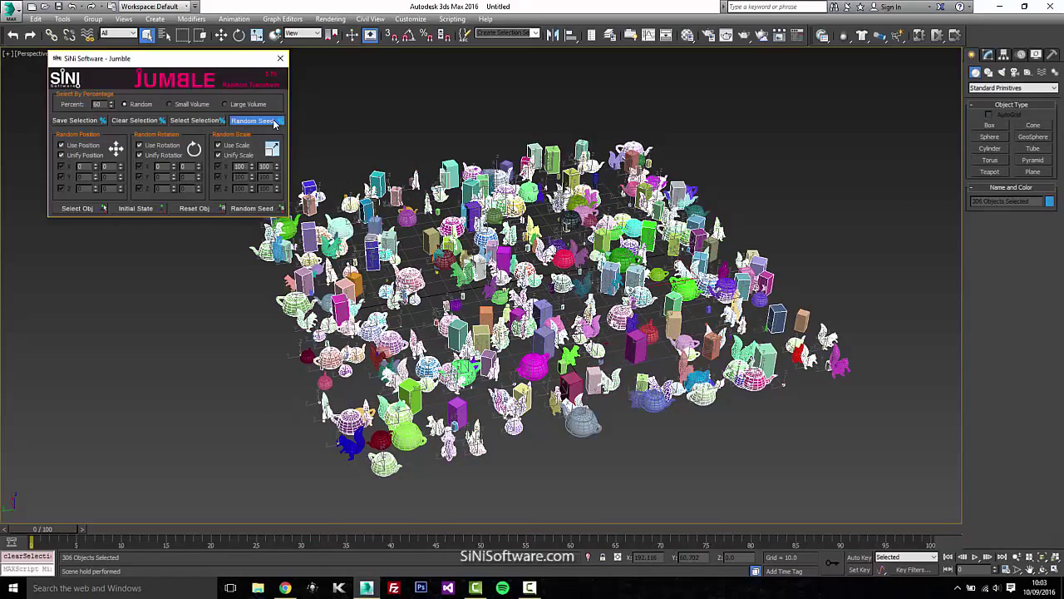
pyautogui.click(274, 121)
pyautogui.click(273, 121)
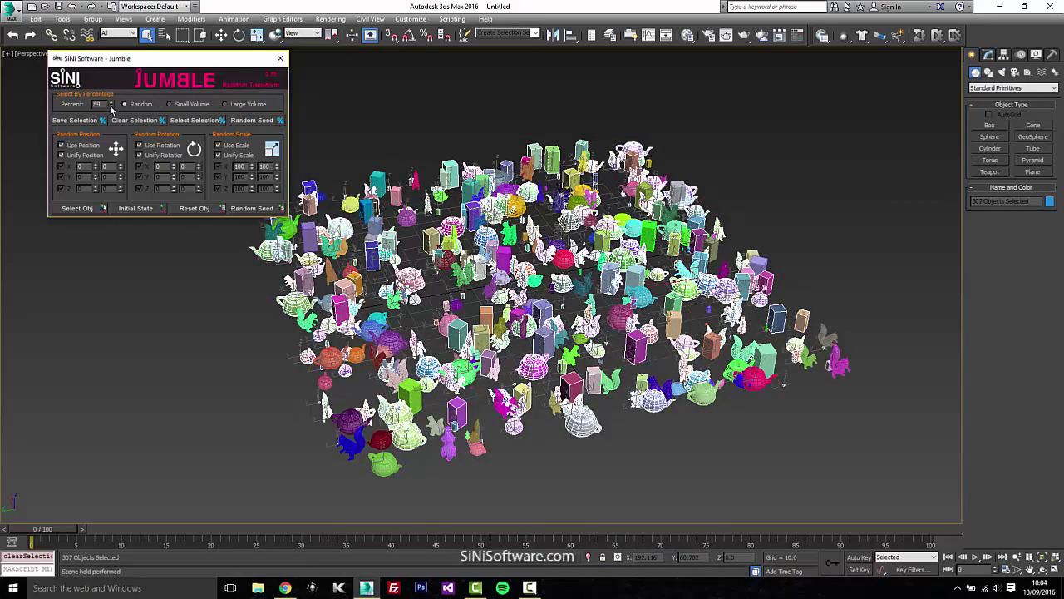
# - Reduce the random selection to 28 percent and switch to selecting the smallest-volume objects at 37 percent
pyautogui.moveTo(112, 109)
pyautogui.mouseDown()
pyautogui.moveTo(108, 94)
pyautogui.moveTo(114, 126)
pyautogui.mouseUp()
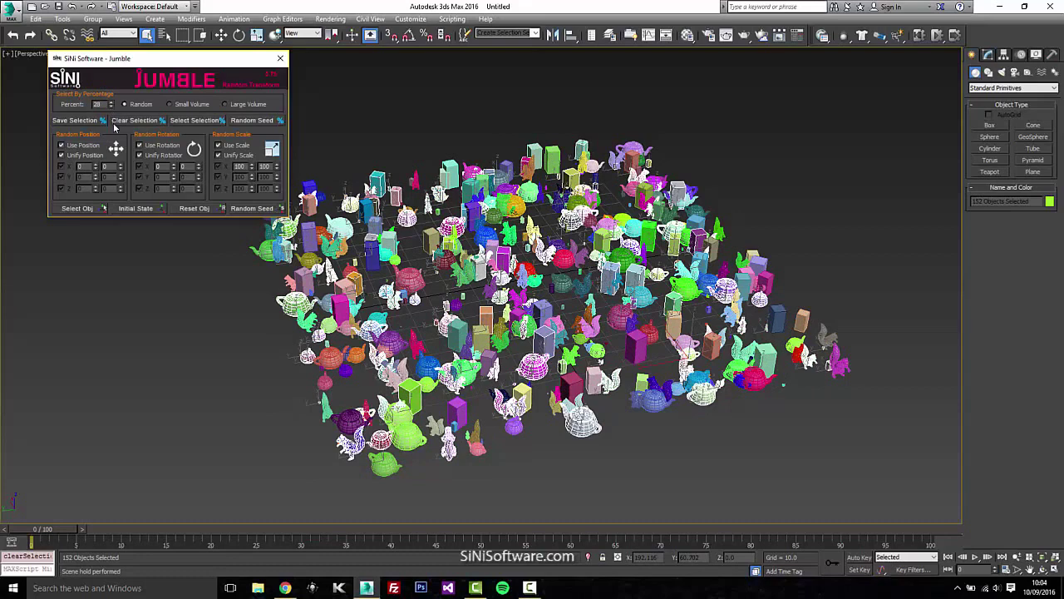
pyautogui.click(170, 105)
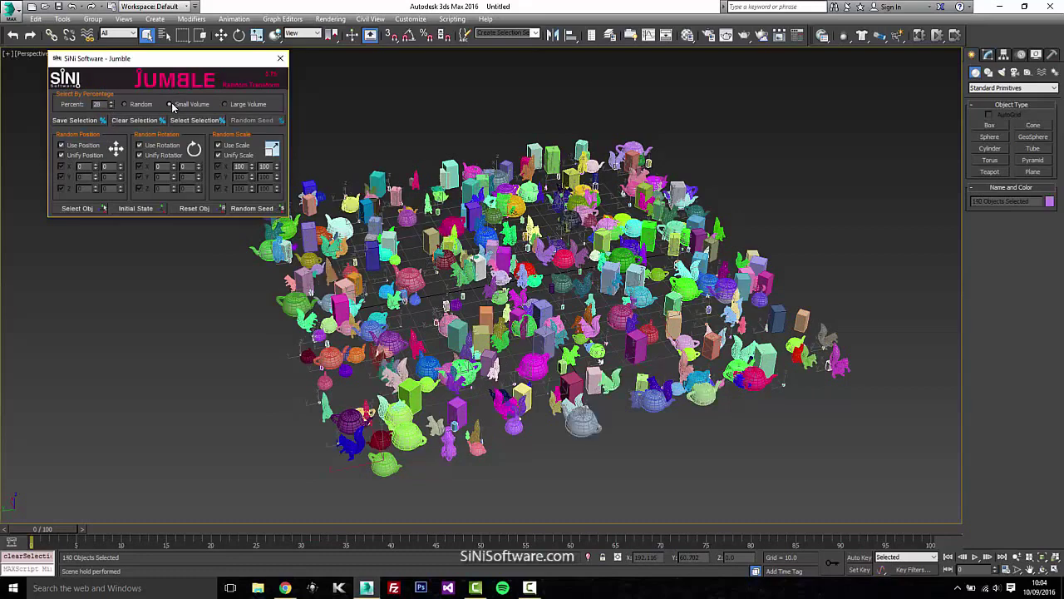
pyautogui.moveTo(111, 104); pyautogui.dragTo(112, 95)
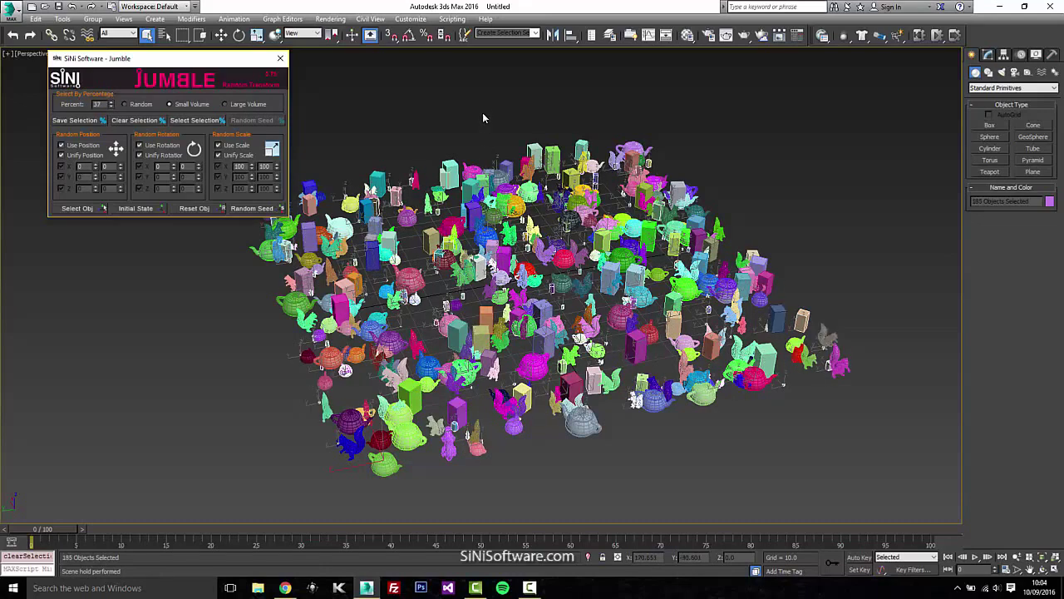
# - Try moving the selected small-volume objects upward, and undo the move
pyautogui.press('w')
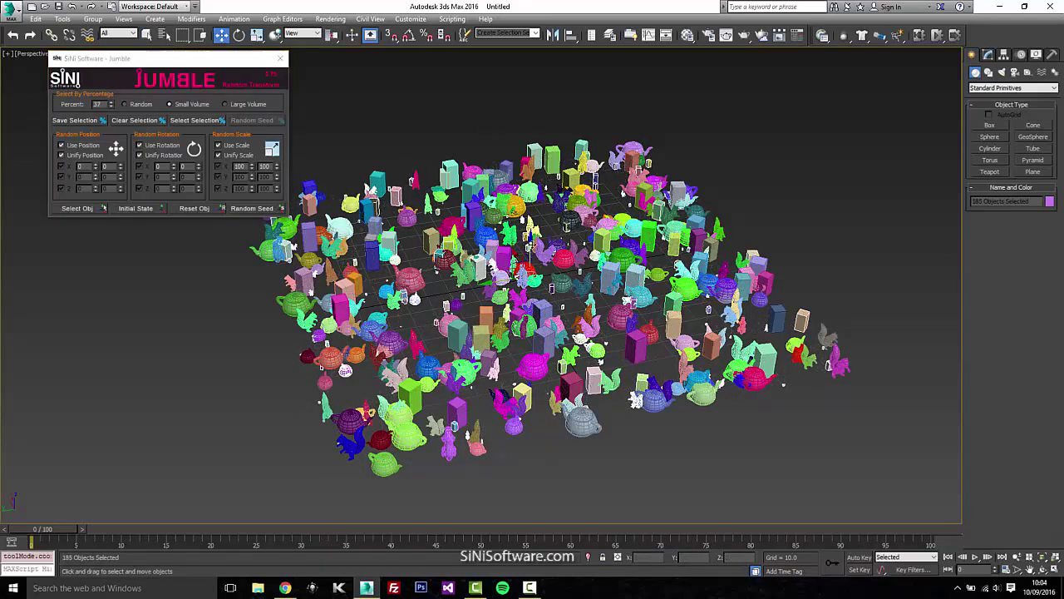
pyautogui.moveTo(531, 236); pyautogui.dragTo(530, 140)
pyautogui.hotkey('ctrl', 'z')
# - Switch the percentage selection to large-volume objects and set it to 27 percent
pyautogui.click(249, 106)
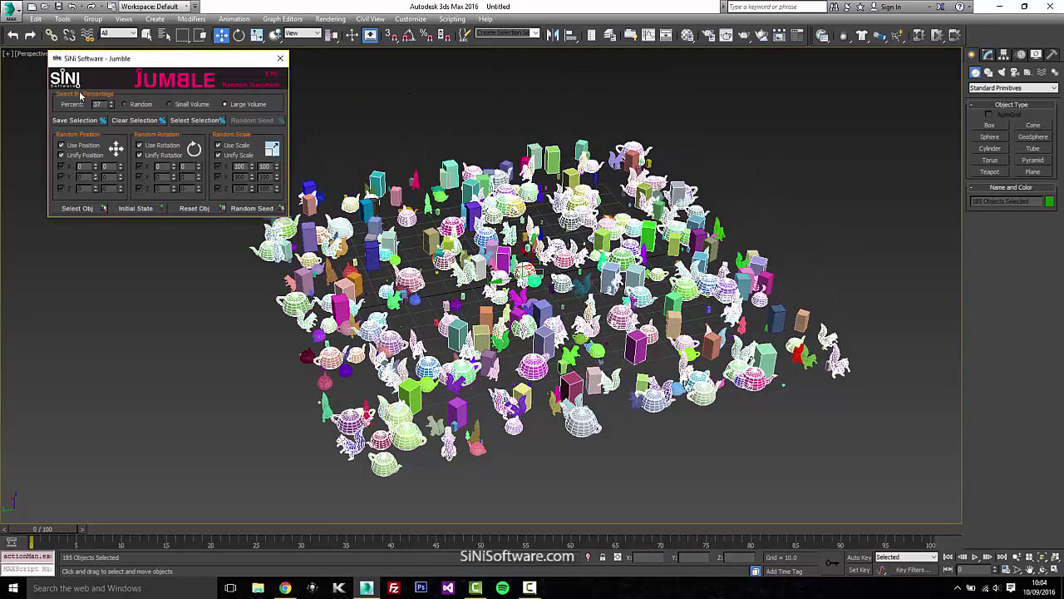
pyautogui.moveTo(111, 106); pyautogui.dragTo(111, 115)
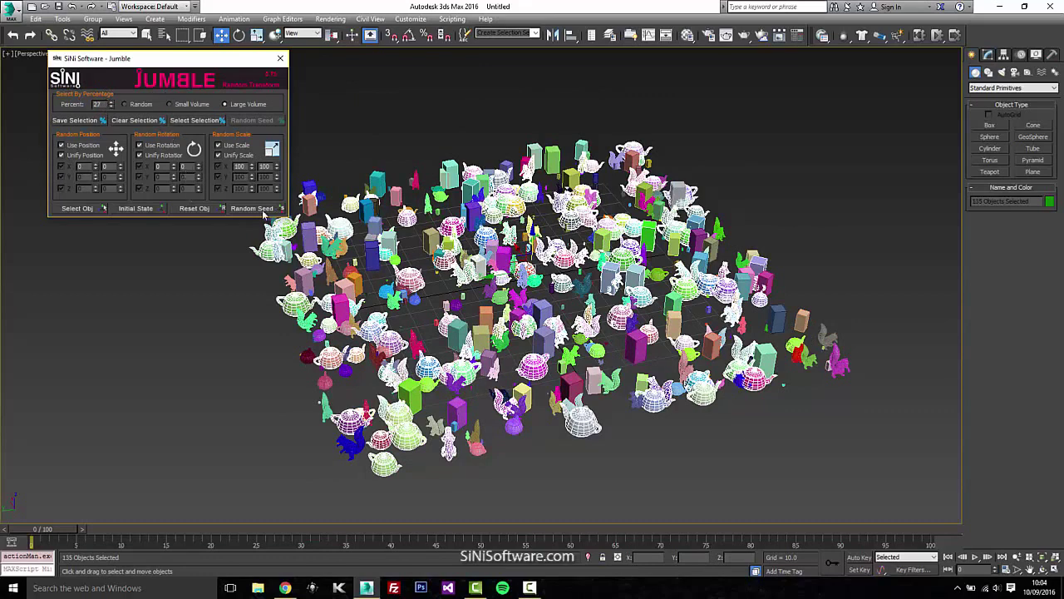
pyautogui.moveTo(208, 314); pyautogui.dragTo(217, 309, button='middle')
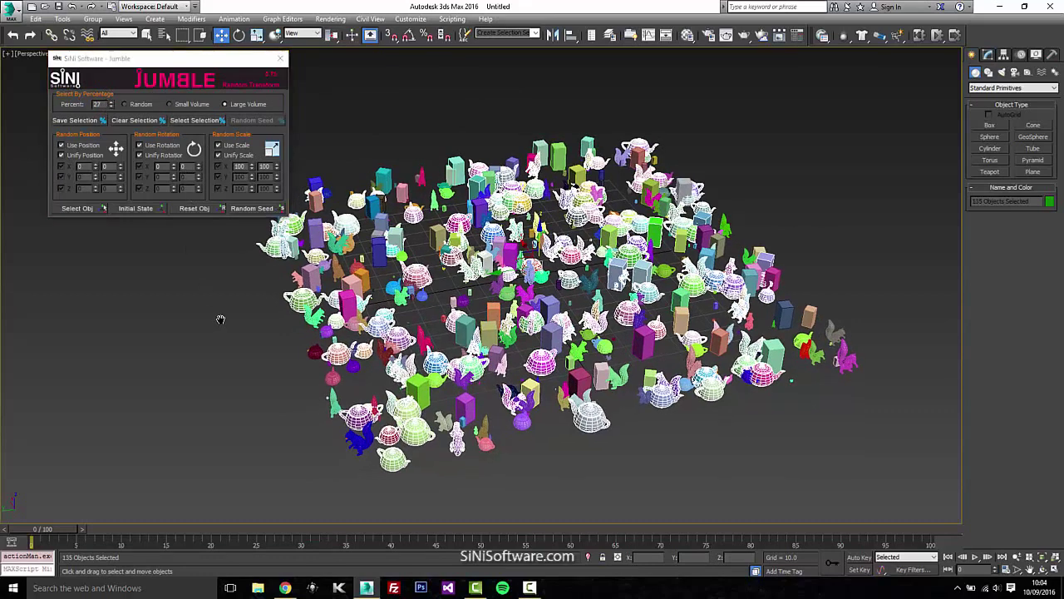
# - Switch the percentage selection back to random objects
pyautogui.click(123, 105)
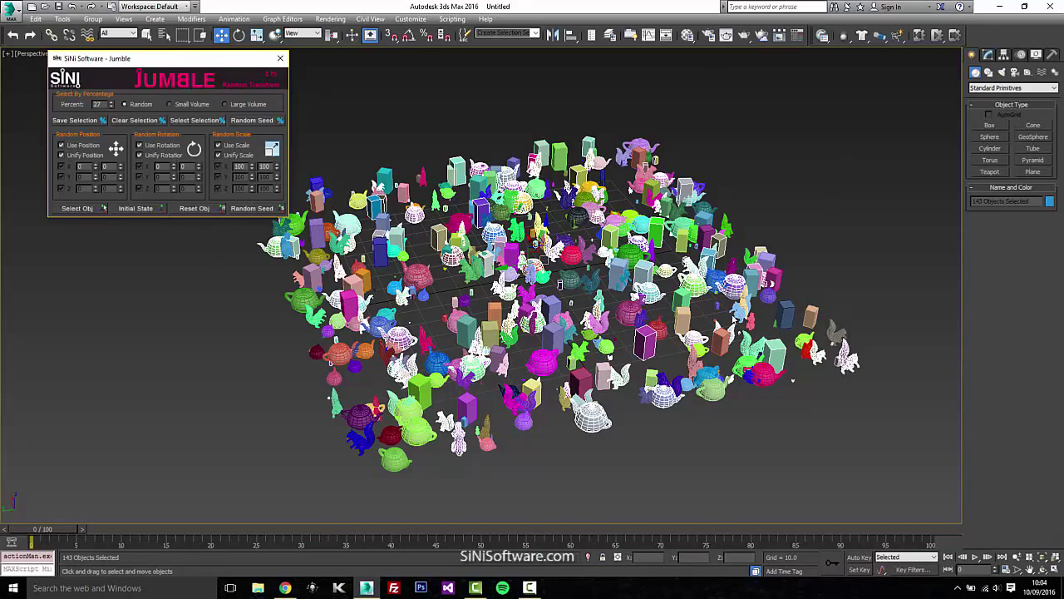
pyautogui.keyDown('alt'); pyautogui.moveTo(499, 278); pyautogui.dragTo(497, 273, button='middle'); pyautogui.keyUp('alt')
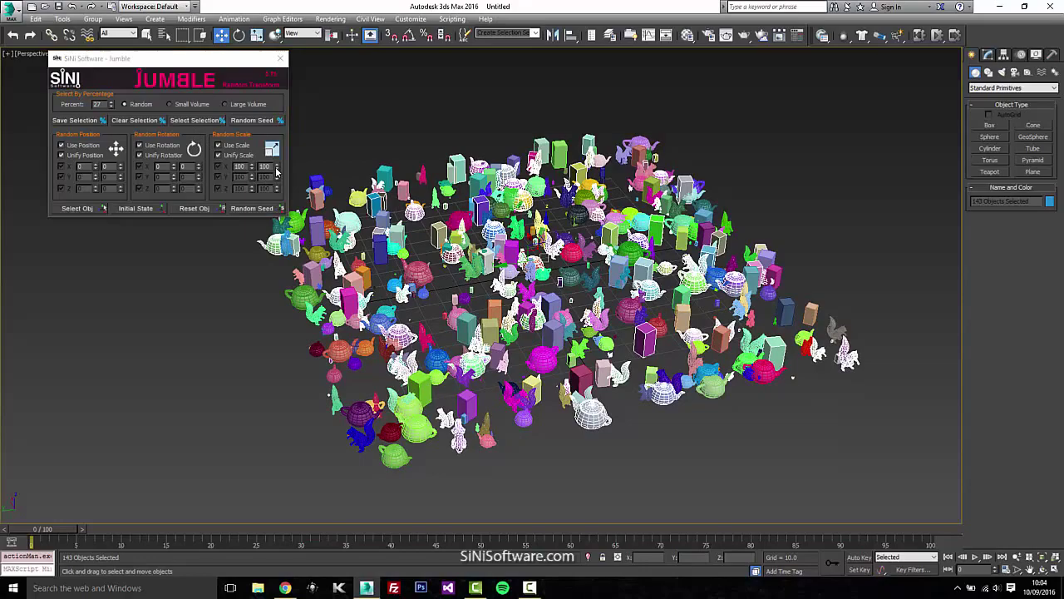
pyautogui.moveTo(277, 171)
pyautogui.mouseDown()
pyautogui.moveTo(284, 100)
pyautogui.moveTo(280, 167)
pyautogui.mouseUp()
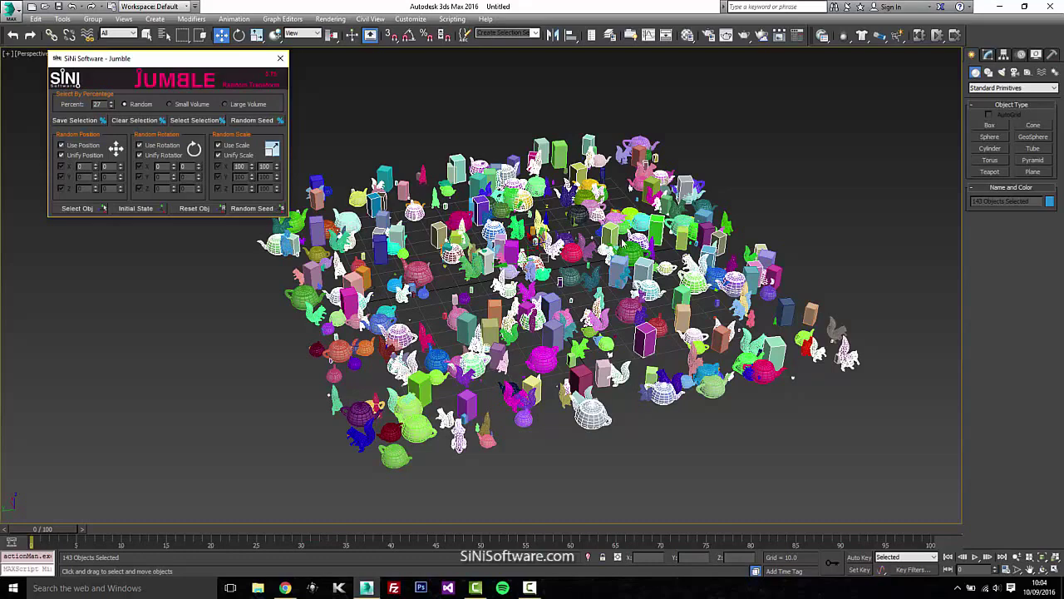
pyautogui.moveTo(657, 162)
pyautogui.keyDown('alt'); pyautogui.mouseDown(button='middle')
pyautogui.moveTo(668, 163)
pyautogui.moveTo(659, 171)
pyautogui.mouseUp(button='middle'); pyautogui.keyUp('alt')
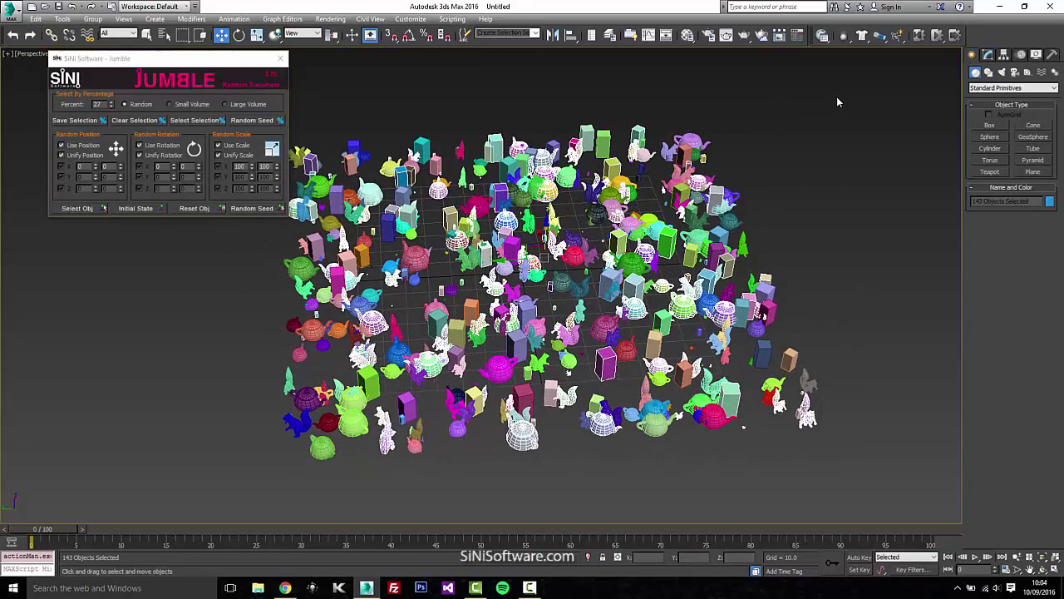
# - Select all objects, turn off Unify Position and randomize their position from -178 to 172 in X and -233 to 301 in Y
pyautogui.moveTo(837, 96); pyautogui.dragTo(203, 509)
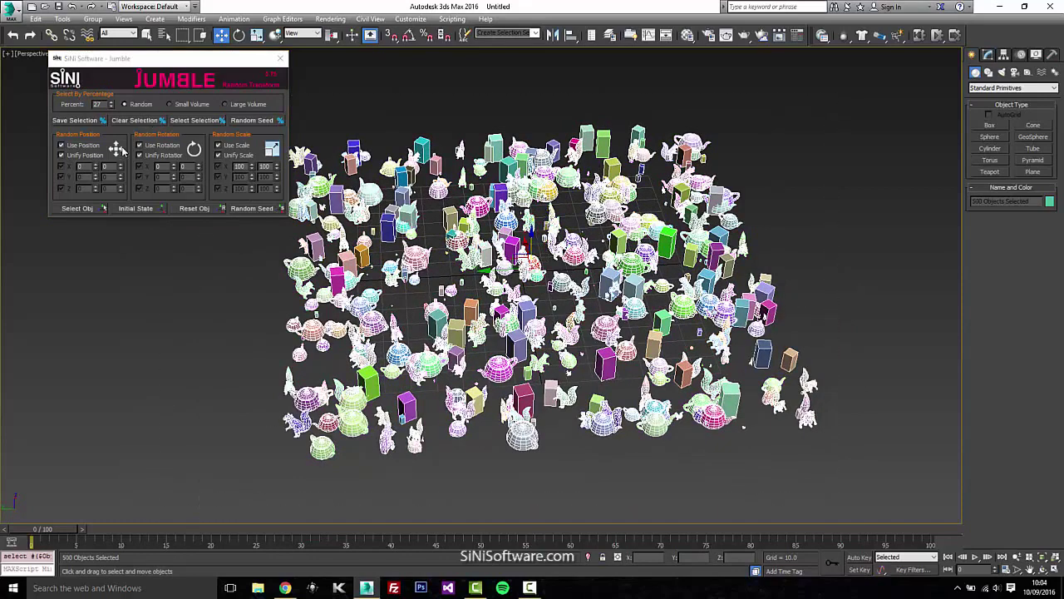
pyautogui.click(61, 155)
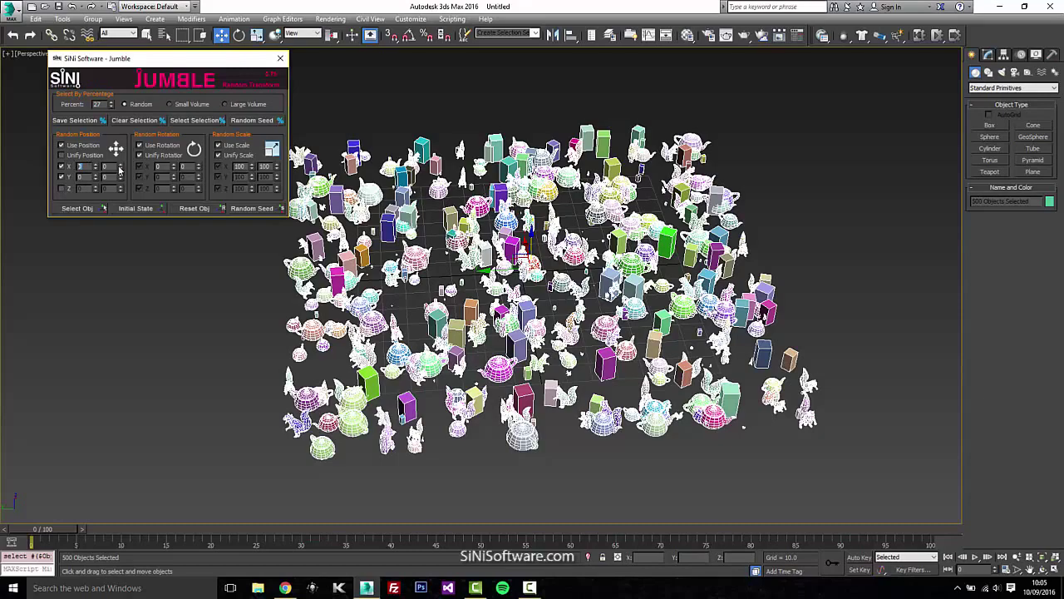
pyautogui.moveTo(96, 169); pyautogui.dragTo(99, 203)
pyautogui.moveTo(115, 88); pyautogui.dragTo(121, 13)
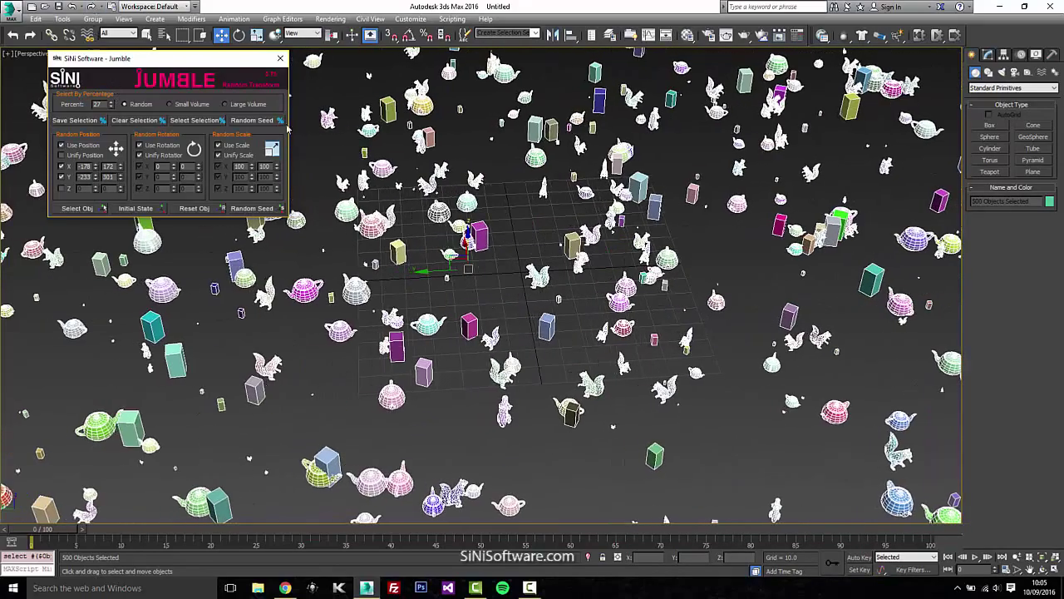
# - Examine the spread of the randomly positioned objects from several angles and distances
pyautogui.moveTo(616, 282); pyautogui.dragTo(616, 278, button='middle')
pyautogui.scroll(-6, 616, 277)
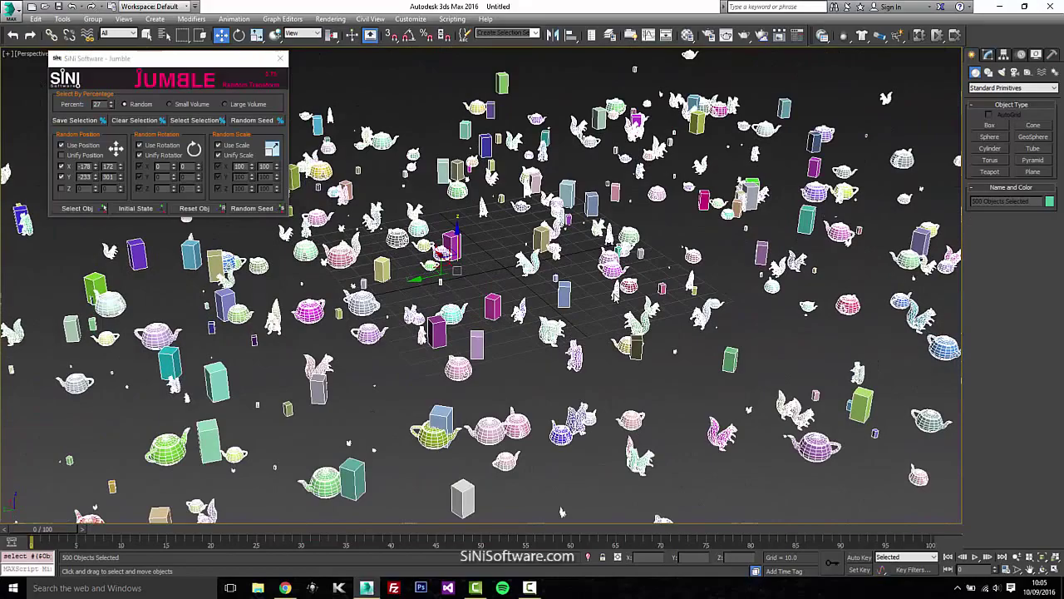
pyautogui.scroll(8, 439, 331)
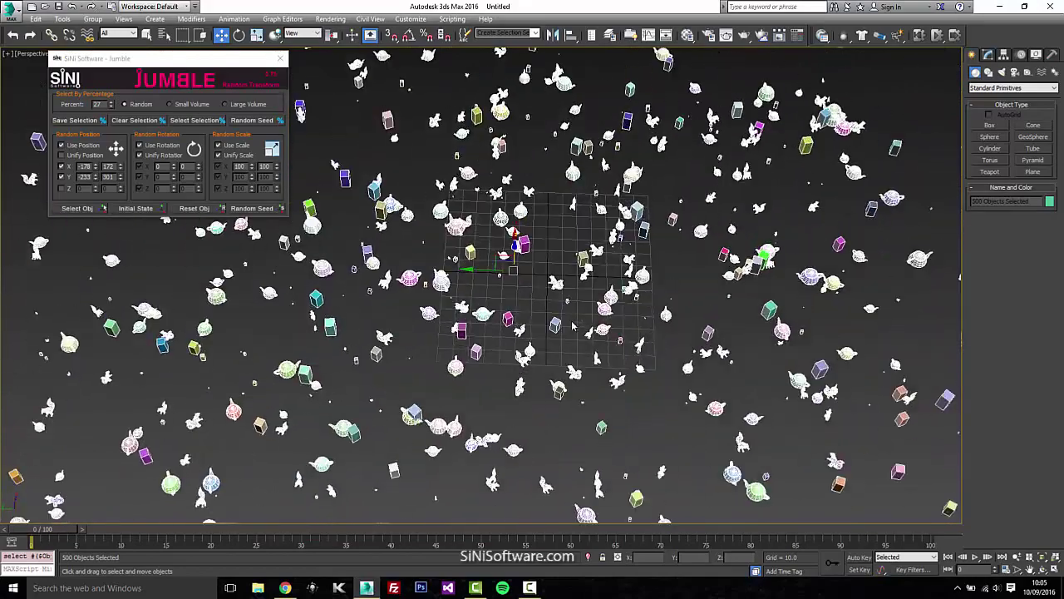
pyautogui.scroll(3, 440, 331)
pyautogui.moveTo(553, 271); pyautogui.dragTo(290, 408, button='middle')
pyautogui.scroll(-7, 571, 317)
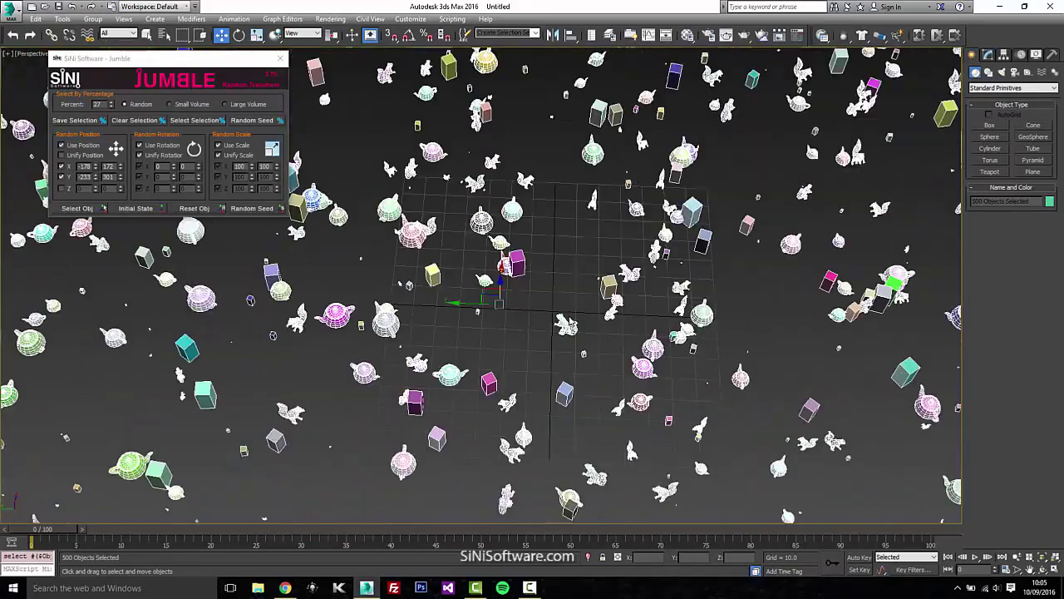
pyautogui.keyDown('alt'); pyautogui.moveTo(571, 317); pyautogui.dragTo(621, 256, button='middle'); pyautogui.keyUp('alt')
pyautogui.scroll(-8, 621, 293)
pyautogui.scroll(2, 632, 301)
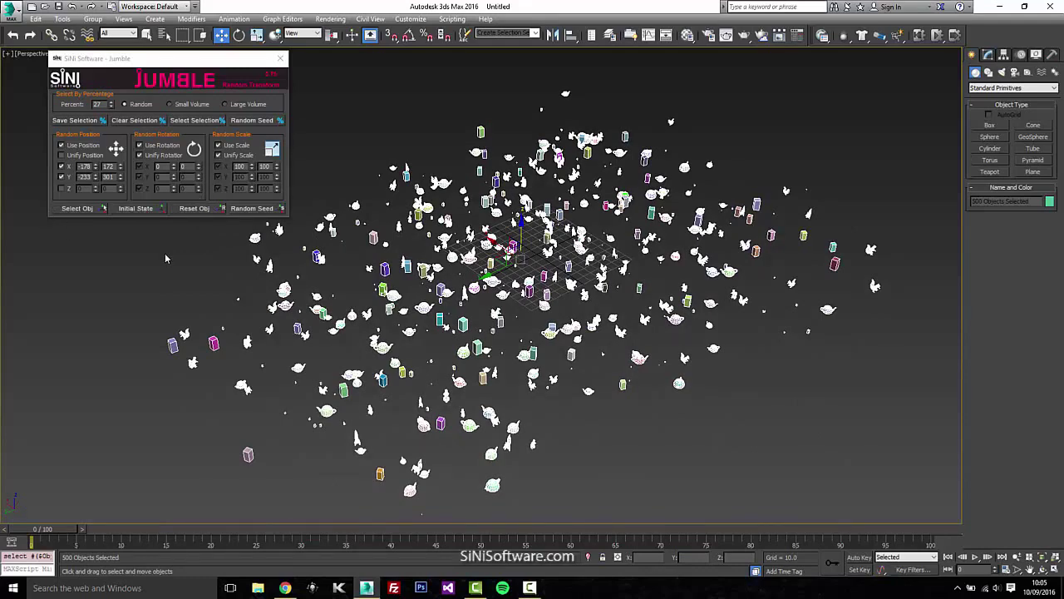
pyautogui.moveTo(541, 255); pyautogui.dragTo(541, 197, button='middle')
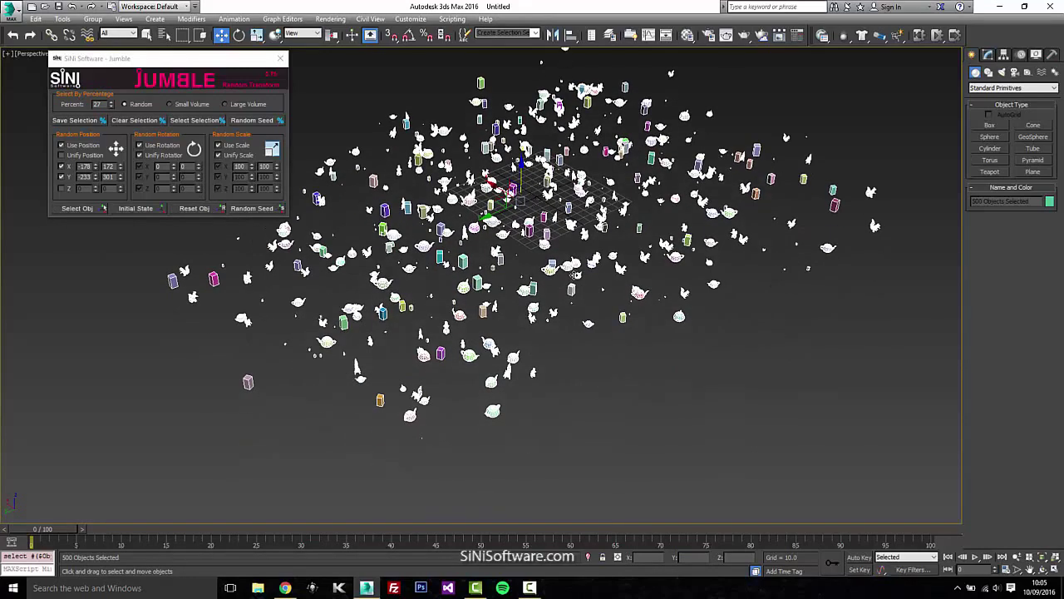
pyautogui.keyDown('alt'); pyautogui.moveTo(577, 274); pyautogui.dragTo(545, 265, button='middle'); pyautogui.keyUp('alt')
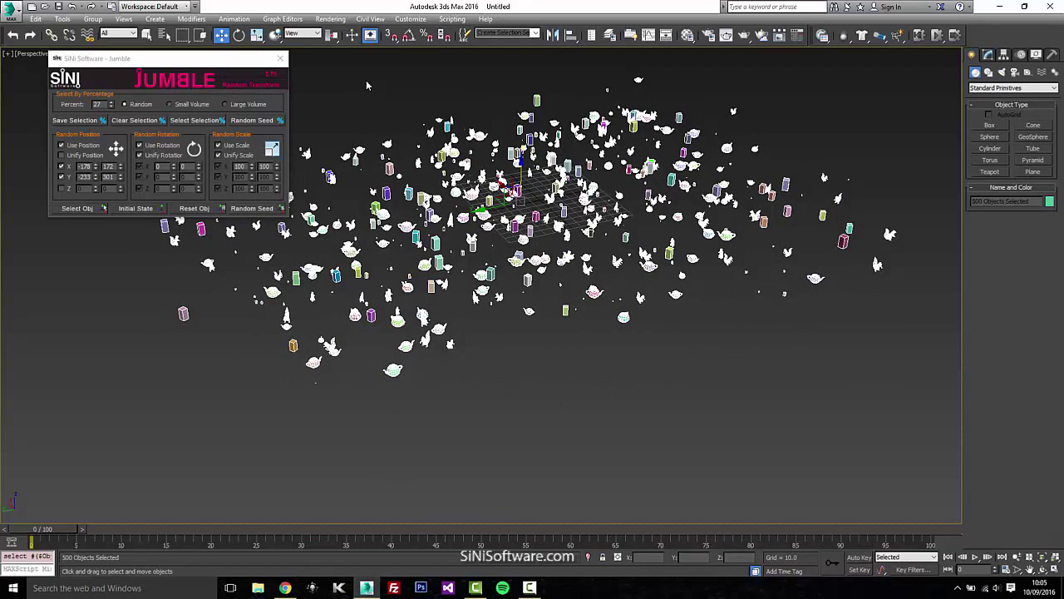
# - Bring up the IgNite toolset and hold the current scene with all its jumbled objects
pyautogui.hotkey('ctrl', 'i')
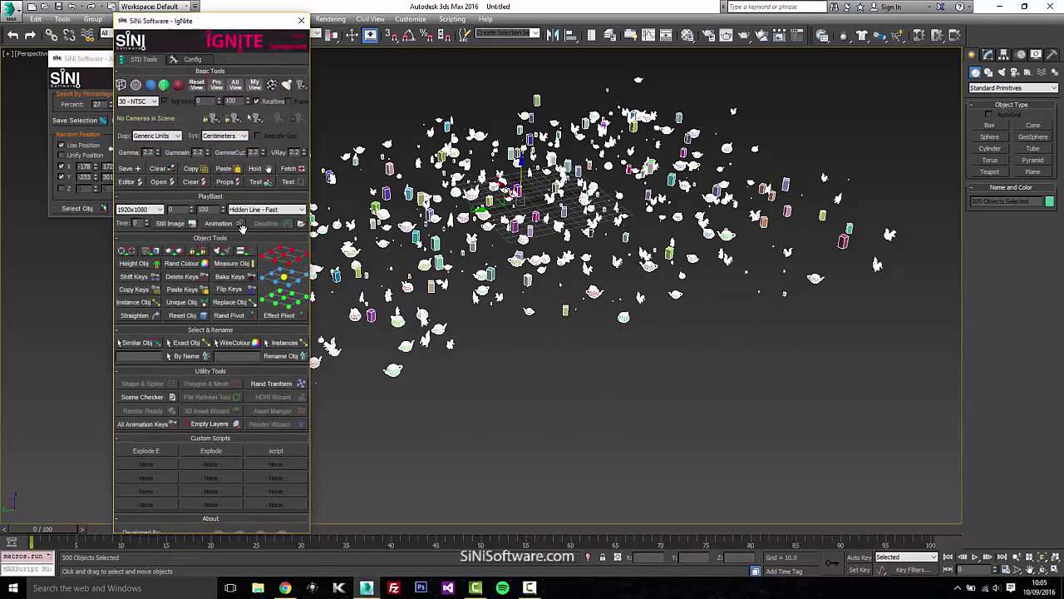
pyautogui.click(263, 169)
pyautogui.click(263, 170)
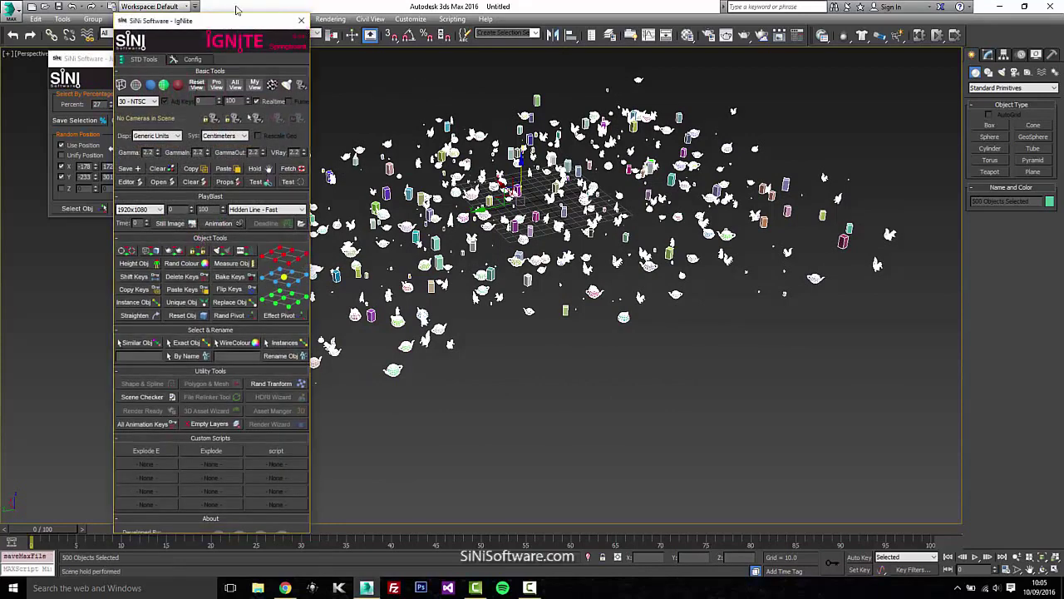
pyautogui.click(301, 20)
# - Reset 3ds Max to an empty scene without saving the changes
pyautogui.click(12, 12)
pyautogui.click(33, 61)
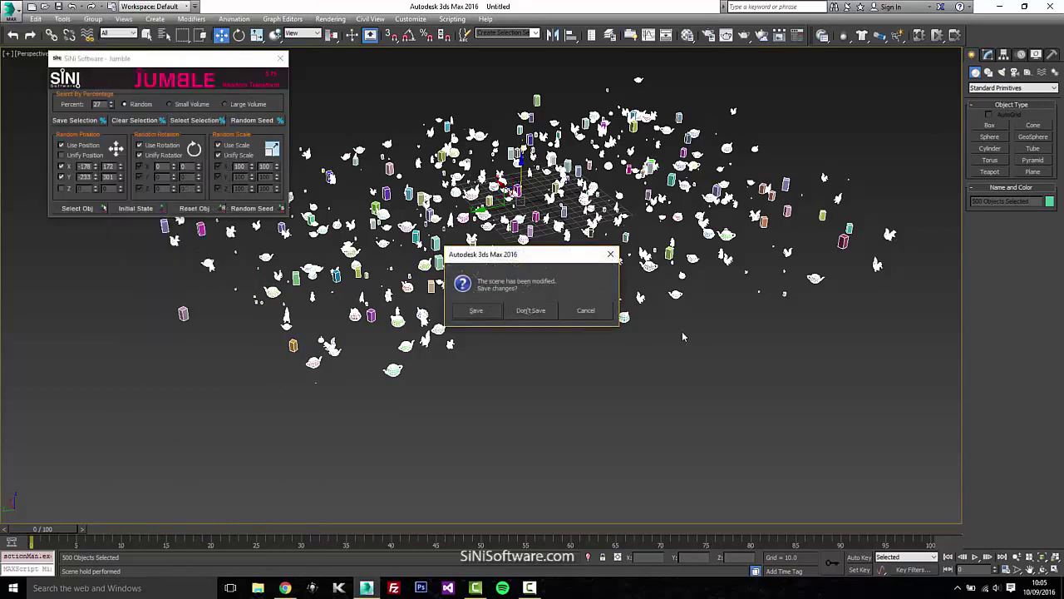
pyautogui.click(529, 313)
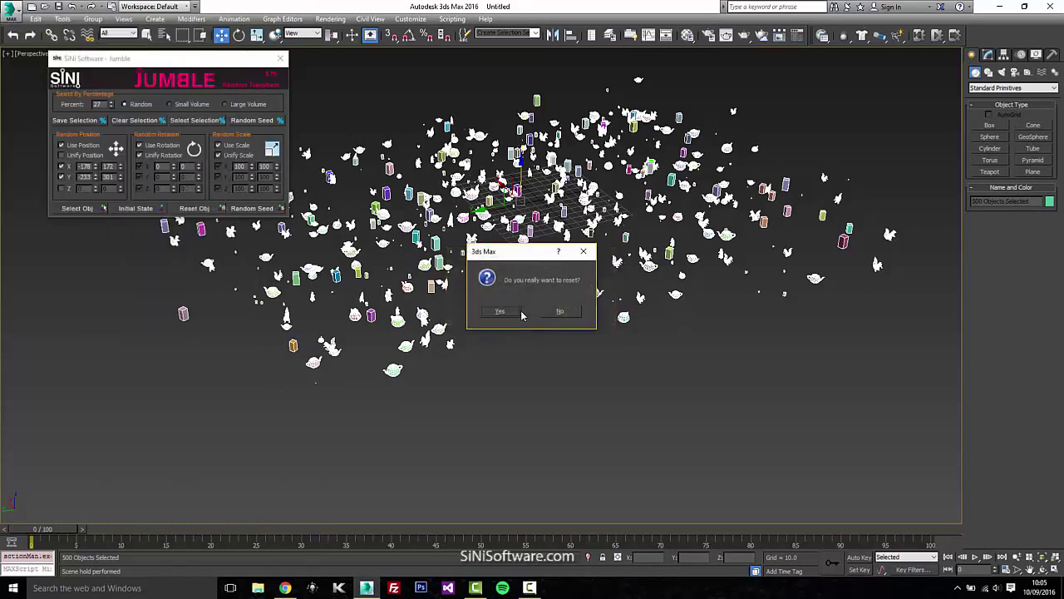
pyautogui.click(518, 313)
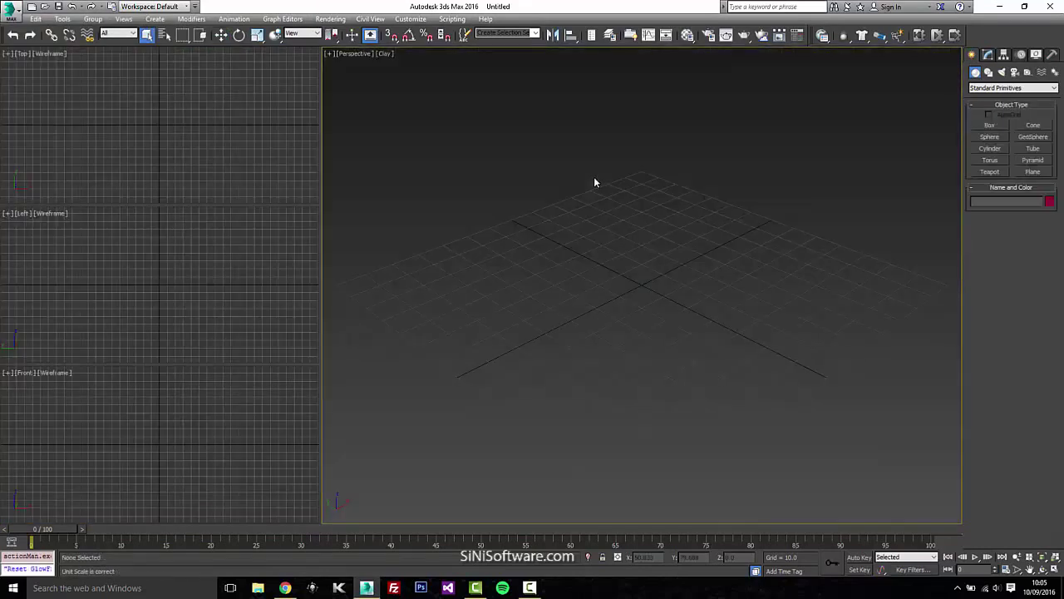
# - Fetch the held scene through IgNite and launch the random transform tool again
pyautogui.press('i')
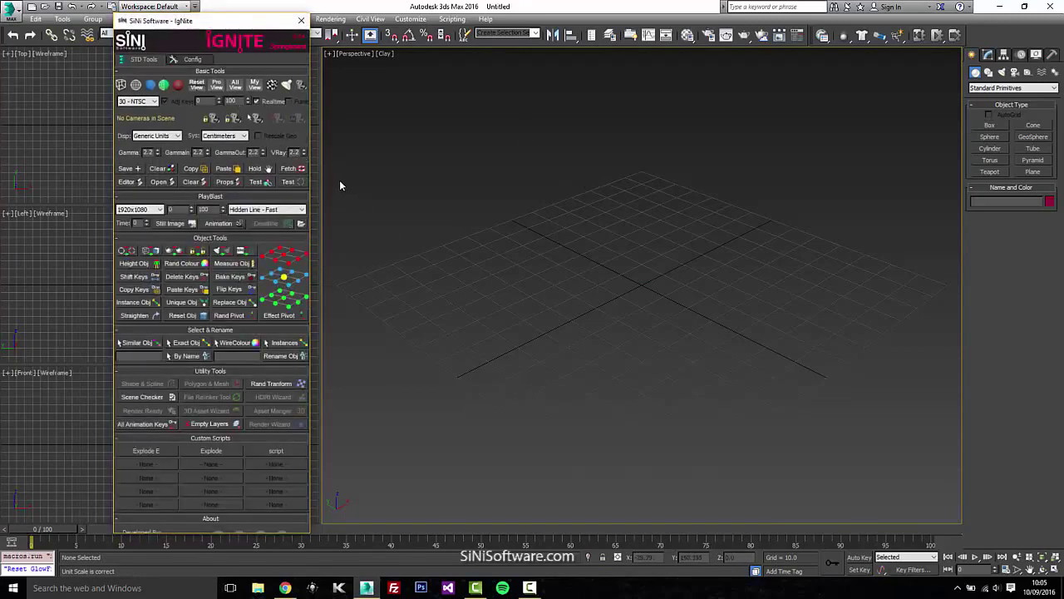
pyautogui.click(289, 171)
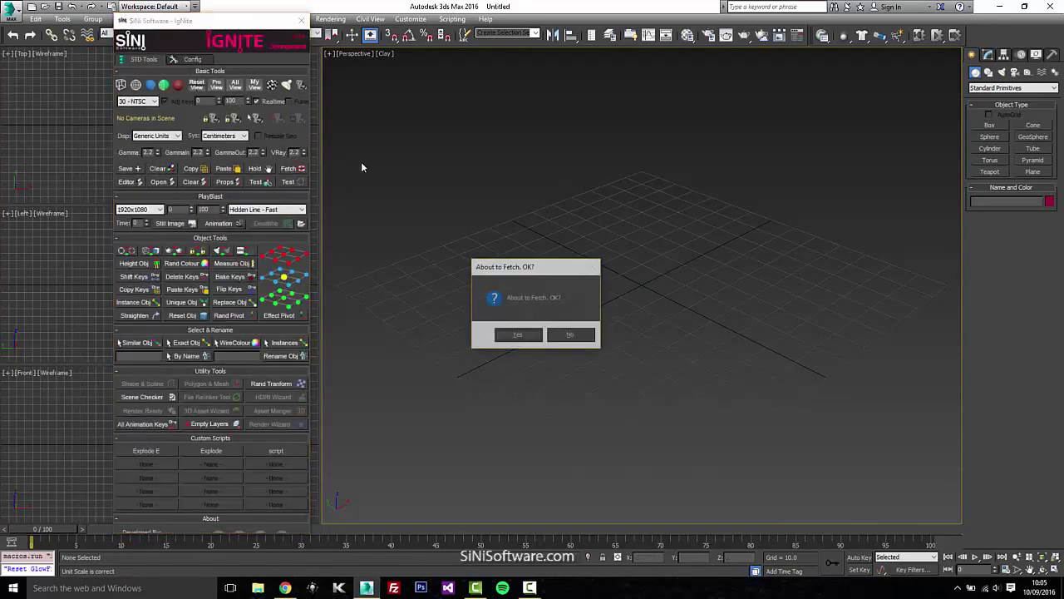
pyautogui.click(521, 336)
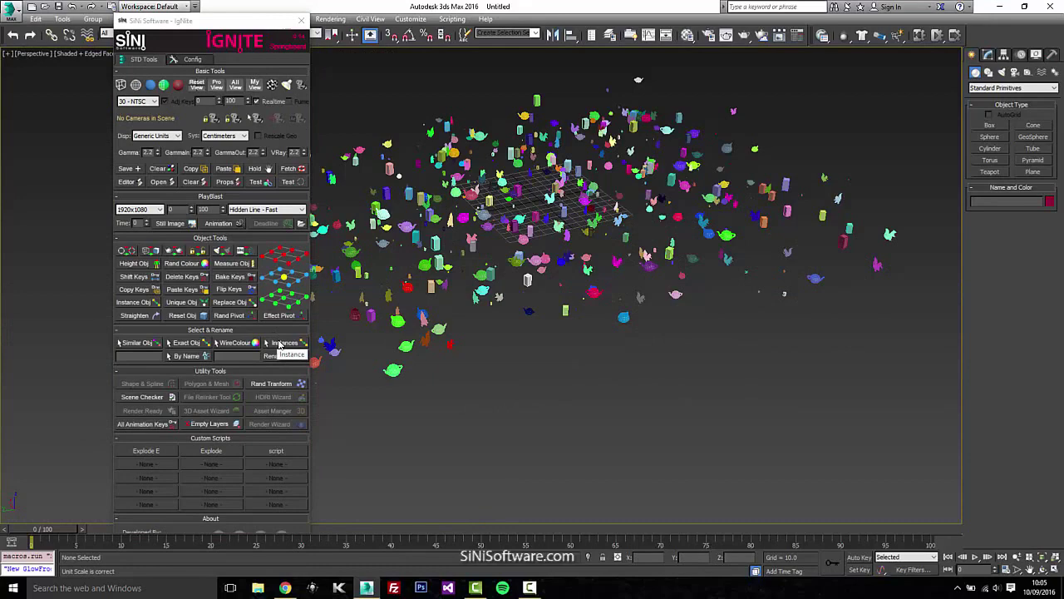
pyautogui.click(287, 387)
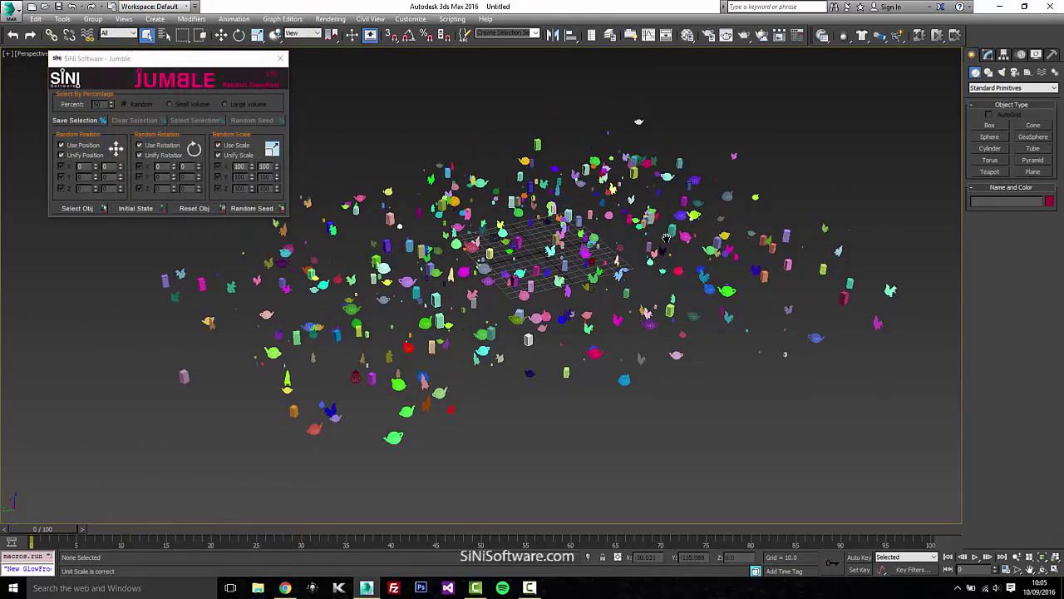
# - Select all objects and reset them from their randomized positions
pyautogui.click(84, 209)
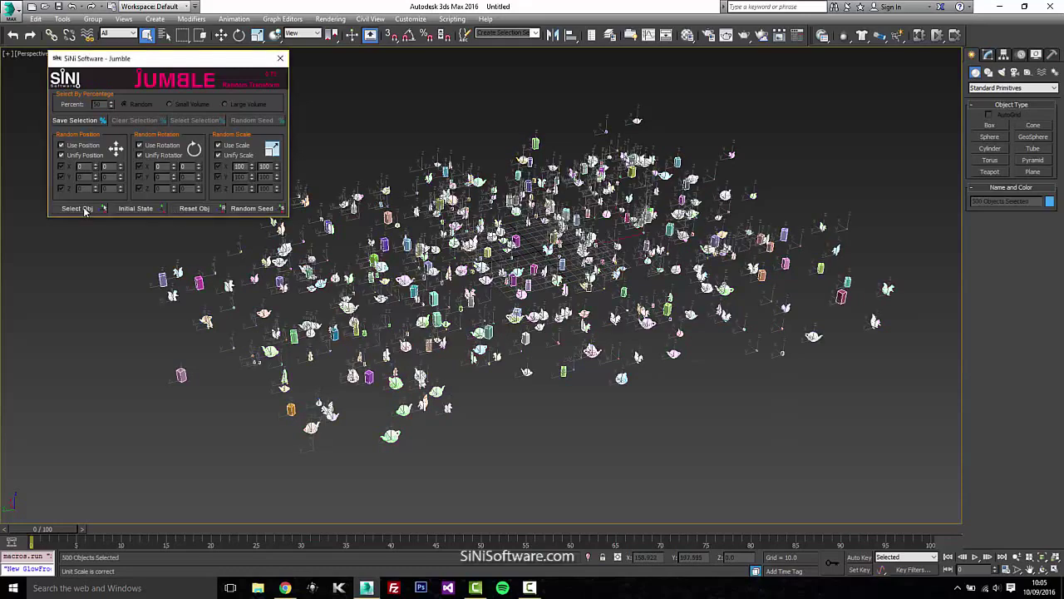
pyautogui.click(223, 209)
pyautogui.scroll(5, 589, 300)
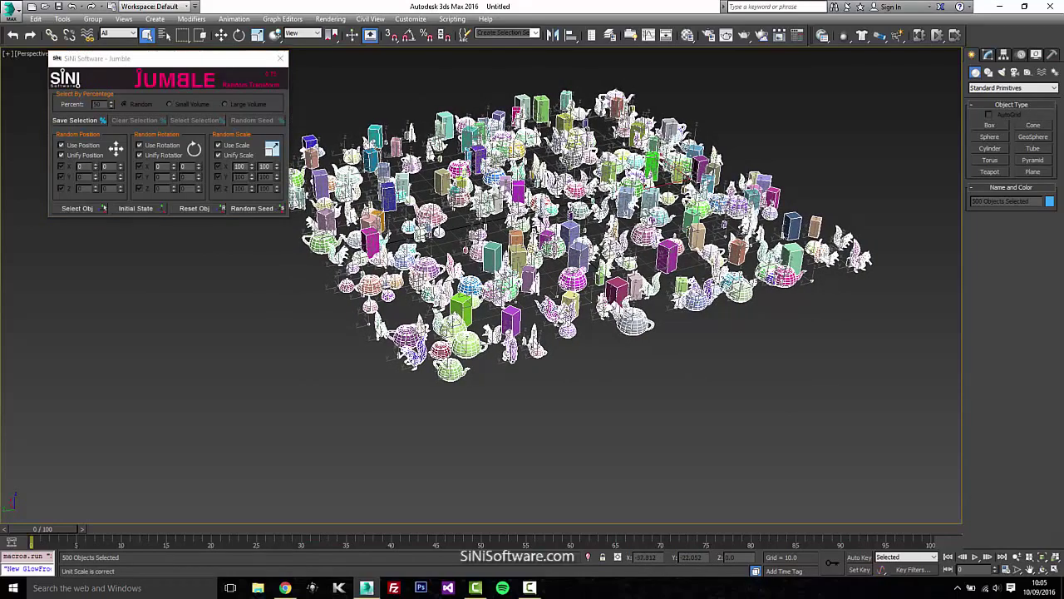
pyautogui.moveTo(621, 256)
pyautogui.keyDown('alt'); pyautogui.mouseDown(button='middle')
pyautogui.moveTo(617, 278)
pyautogui.moveTo(607, 268)
pyautogui.mouseUp(button='middle'); pyautogui.keyUp('alt')
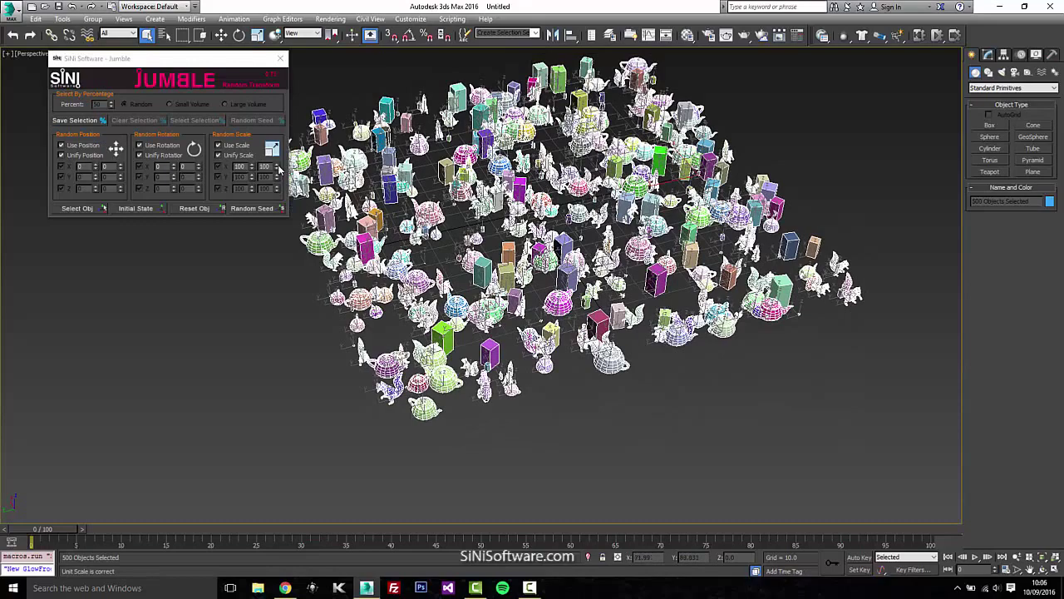
# - Randomize the unified scale from 100 to 65 and store the result as the objects' initial state
pyautogui.moveTo(279, 169); pyautogui.dragTo(282, 130)
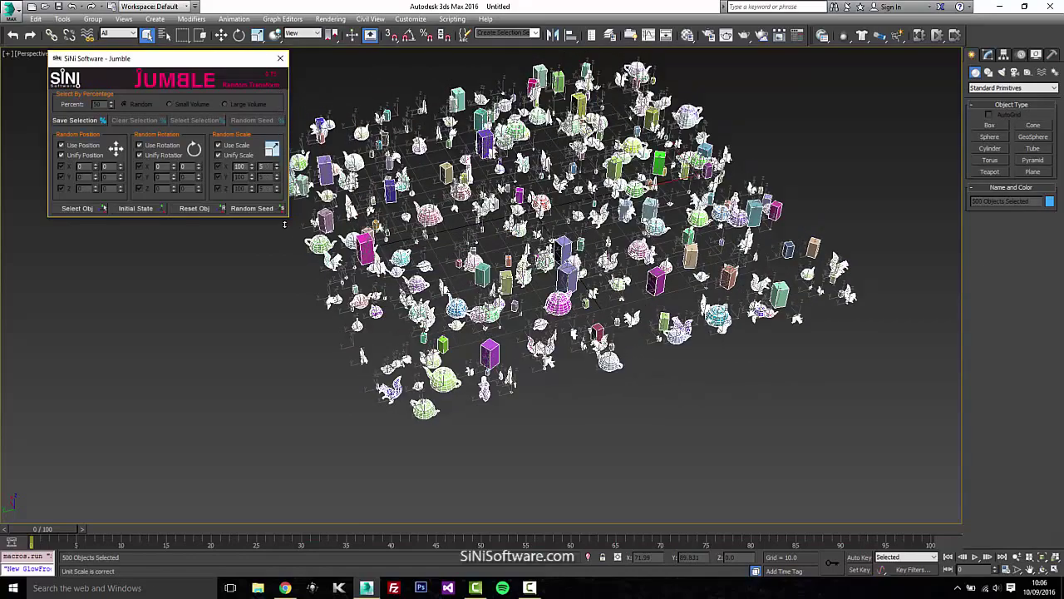
pyautogui.moveTo(285, 224); pyautogui.dragTo(290, 181)
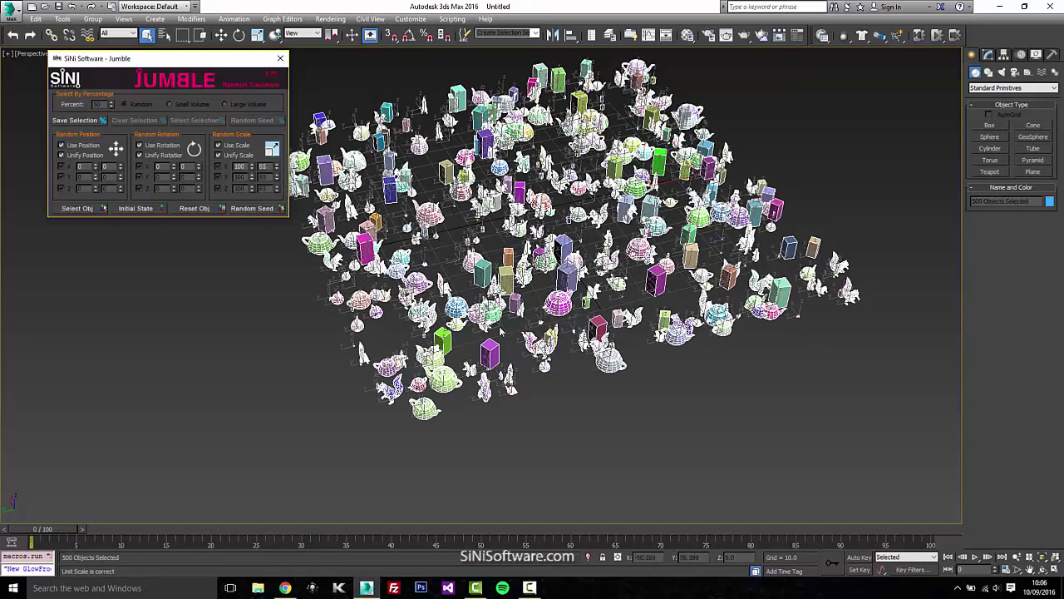
pyautogui.click(150, 209)
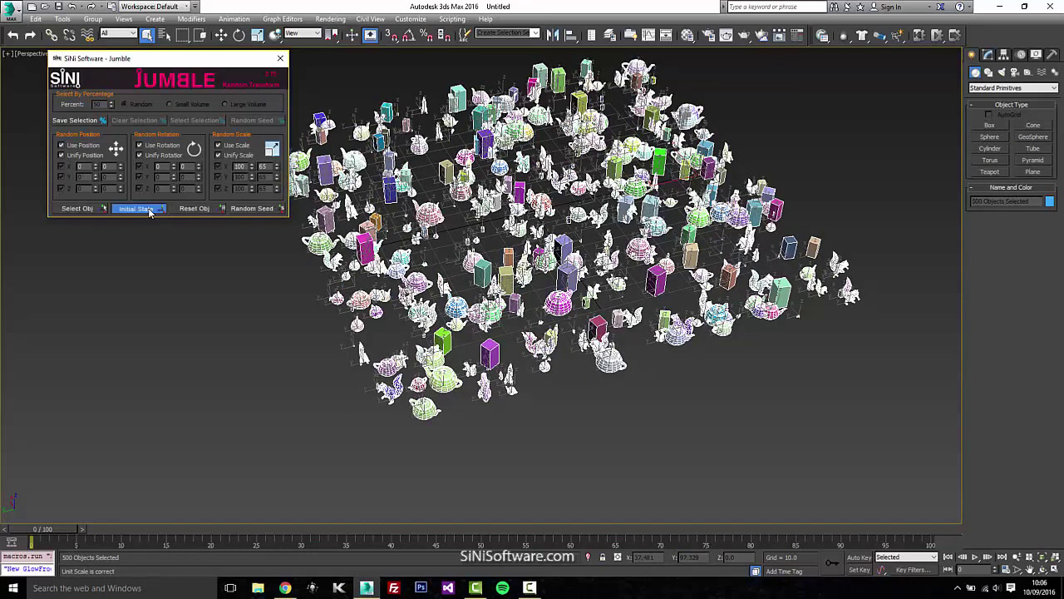
pyautogui.click(242, 335)
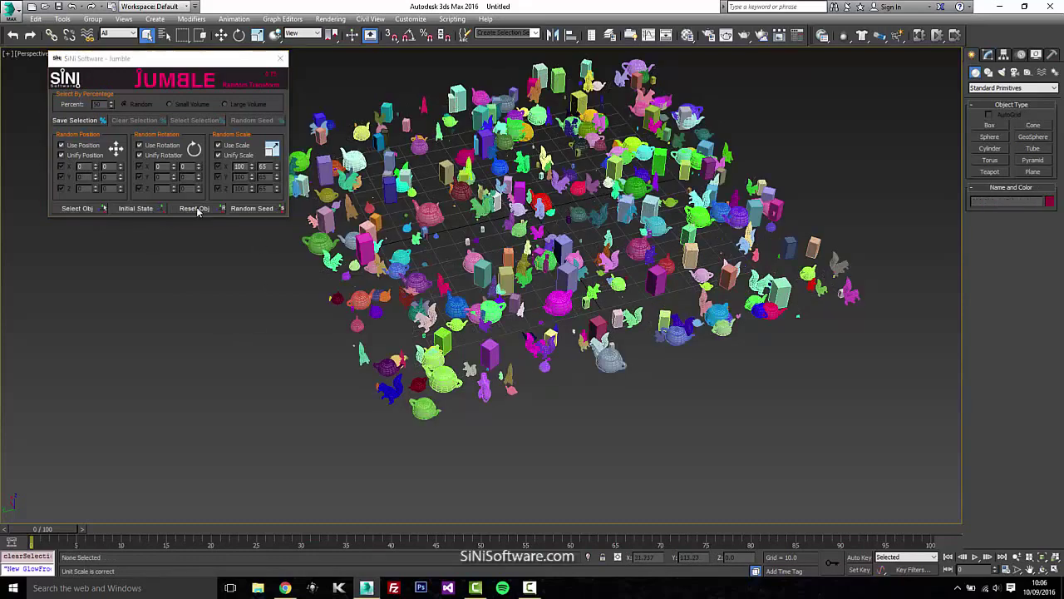
# - Try a random scale of 100 to 179 on all objects and reset them to the stored initial state
pyautogui.keyDown('alt'); pyautogui.moveTo(832, 180); pyautogui.dragTo(854, 148, button='middle'); pyautogui.keyUp('alt')
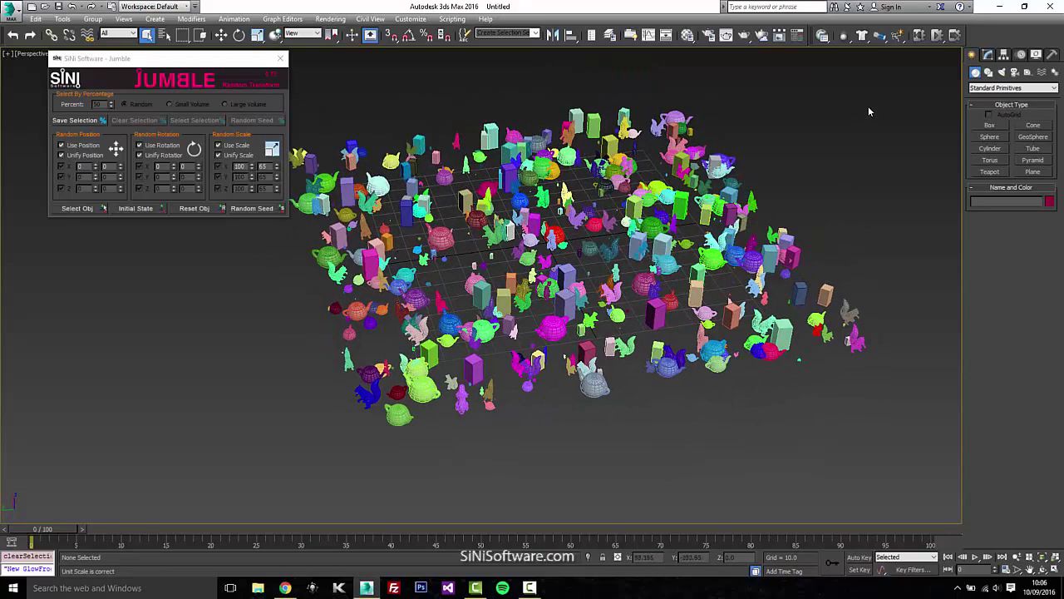
pyautogui.moveTo(868, 106); pyautogui.dragTo(297, 474)
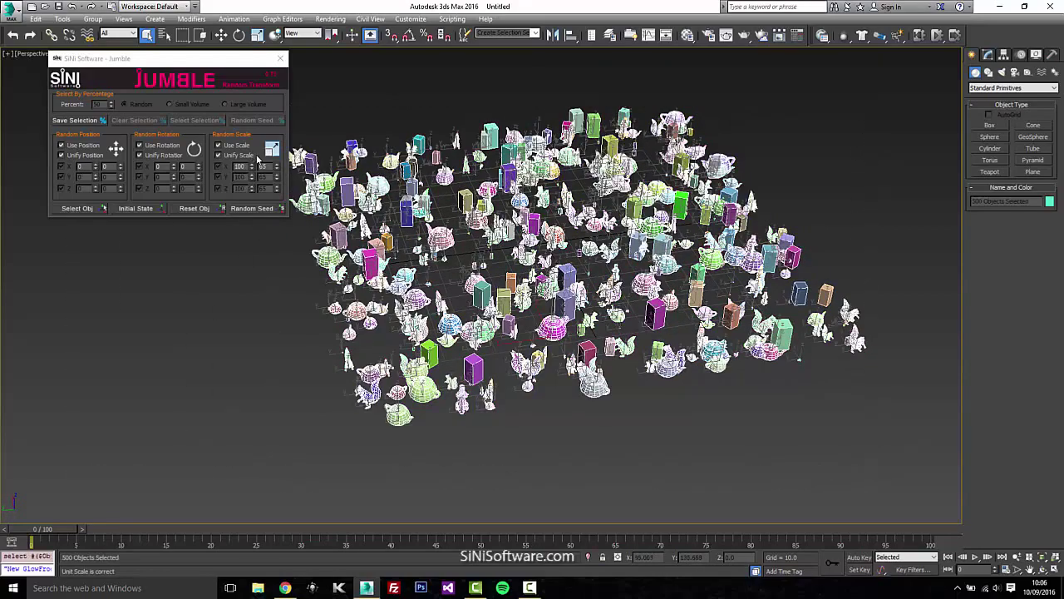
pyautogui.moveTo(276, 165); pyautogui.dragTo(277, 102)
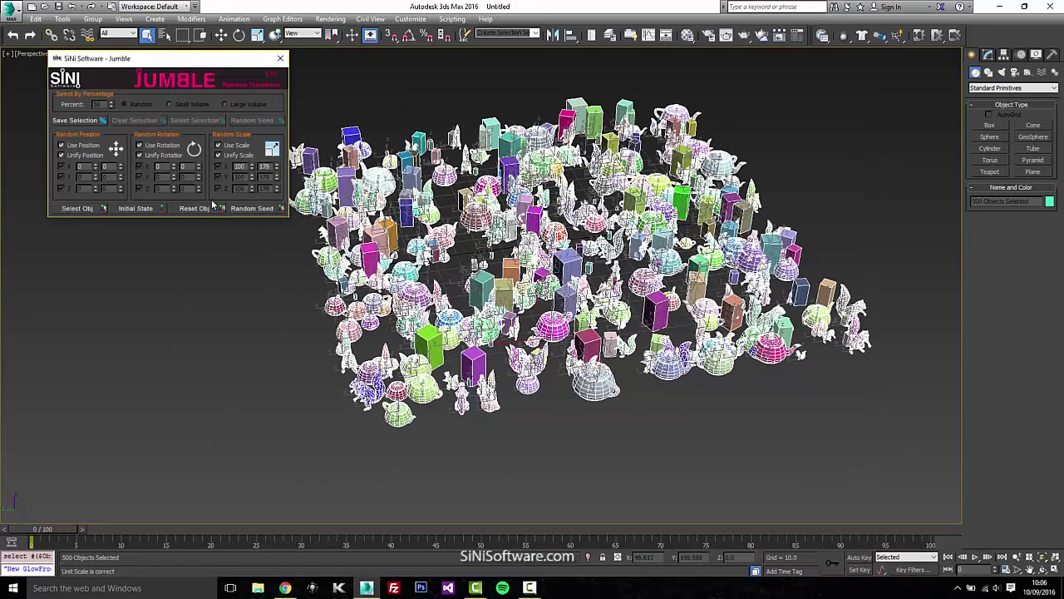
pyautogui.click(212, 209)
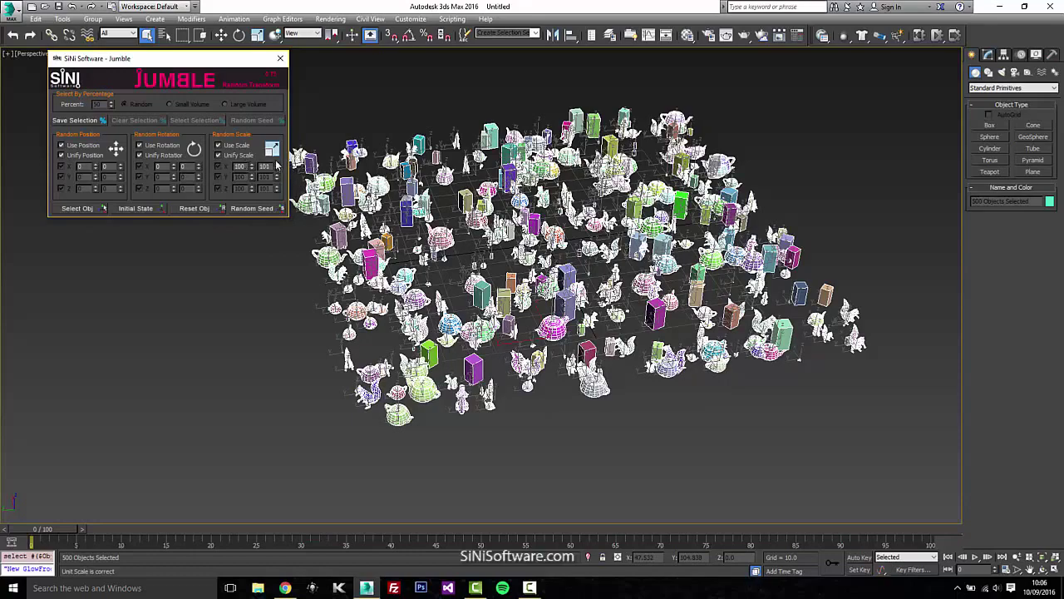
# - Randomize the selected objects' unified scale from 100 to 199 and generate new random seeds for it
pyautogui.moveTo(277, 164); pyautogui.dragTo(277, 85)
pyautogui.click(263, 209)
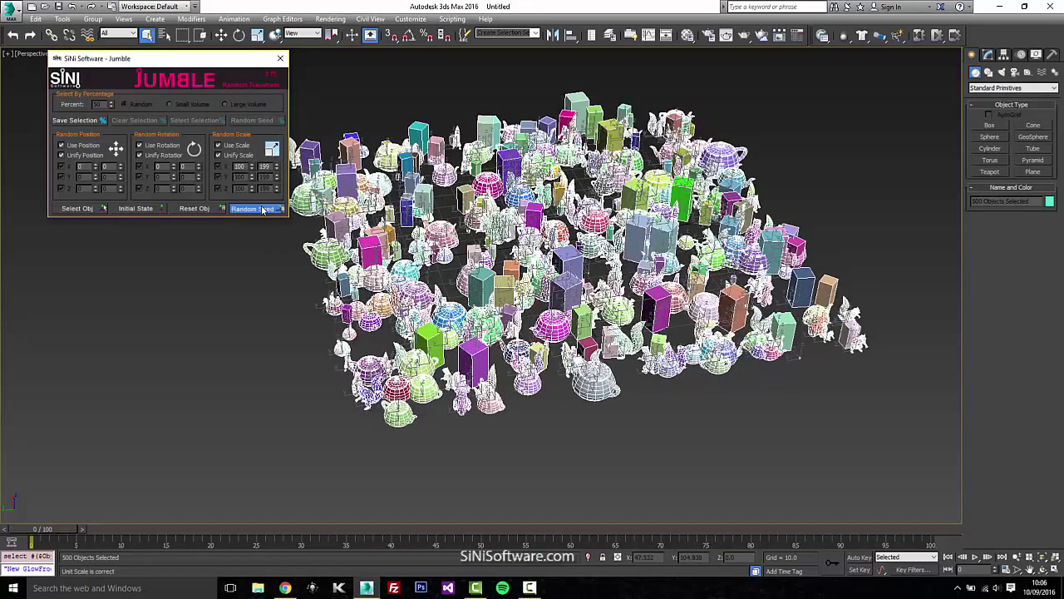
pyautogui.click(262, 209)
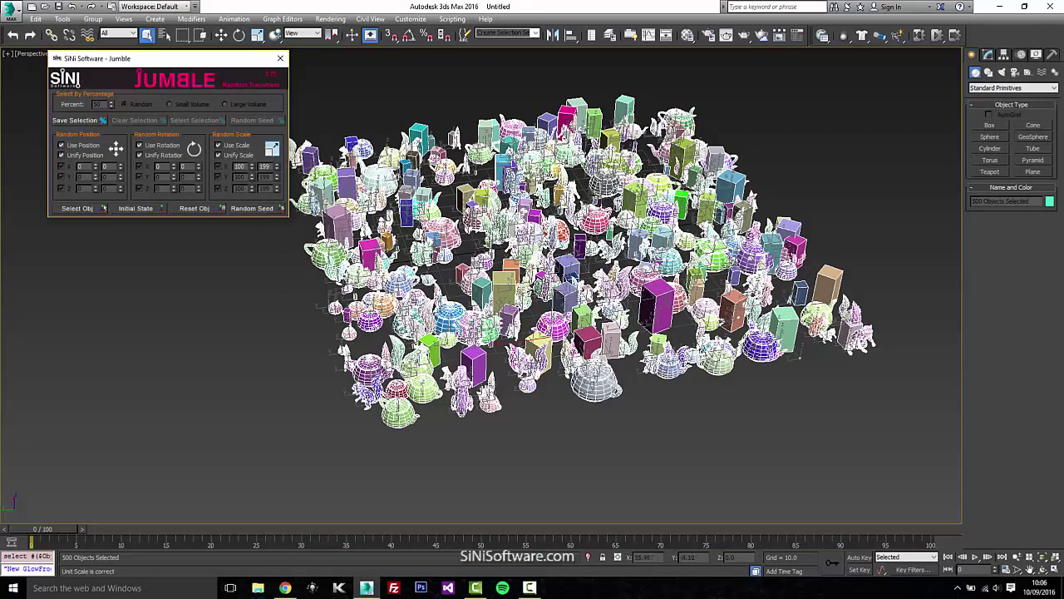
pyautogui.moveTo(540, 200); pyautogui.dragTo(556, 204, button='middle')
pyautogui.moveTo(597, 243); pyautogui.dragTo(587, 241, button='middle')
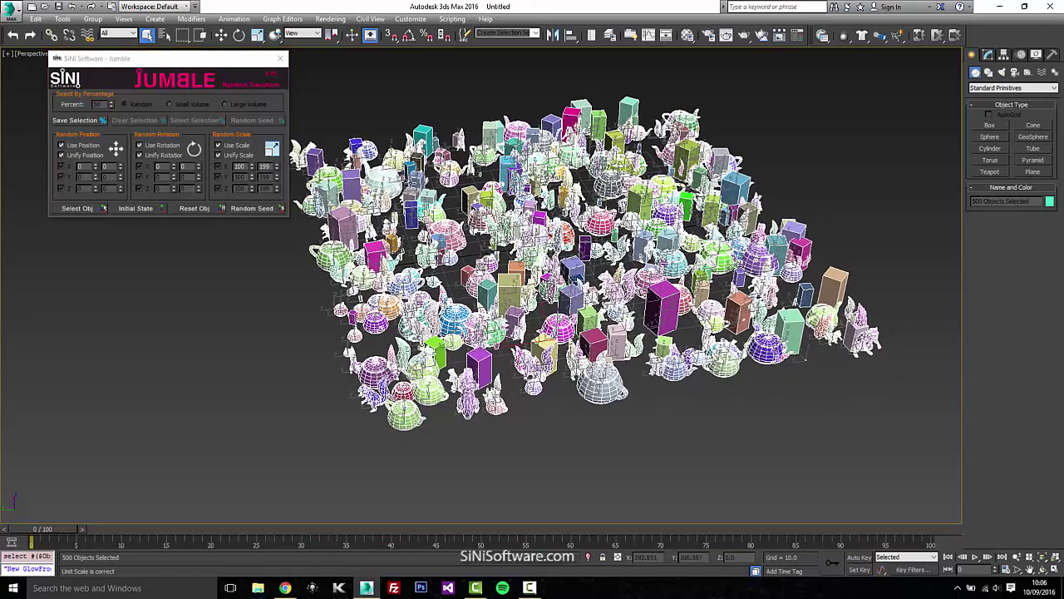
pyautogui.moveTo(511, 204); pyautogui.dragTo(518, 199, button='middle')
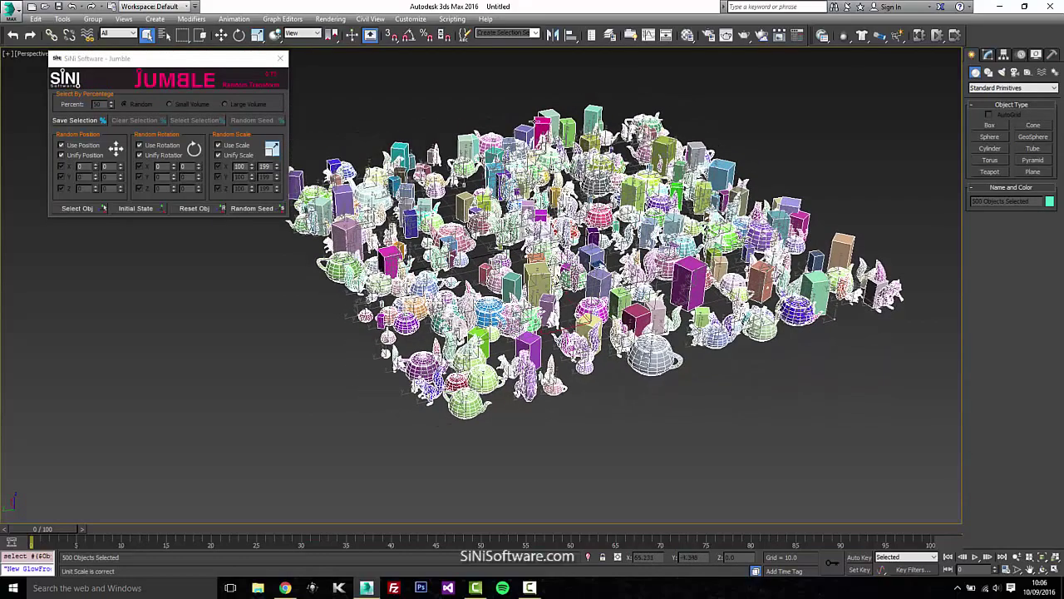
pyautogui.moveTo(599, 50); pyautogui.dragTo(615, 125, button='middle')
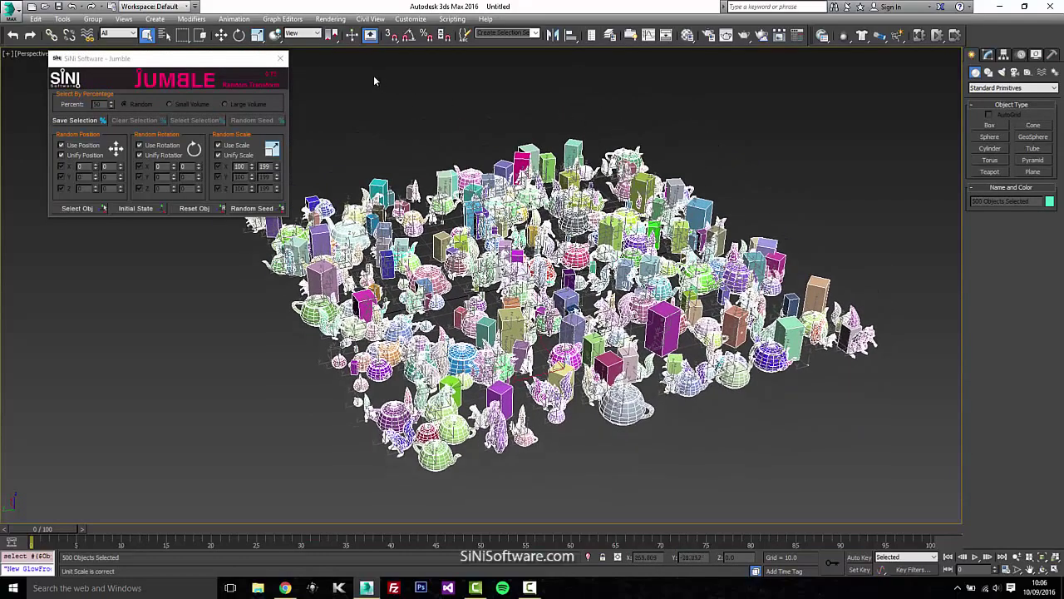
# - Close the Jumble tool, clear the object selection and briefly bring up the IgNite toolset
pyautogui.click(281, 58)
pyautogui.click(467, 75)
pyautogui.hotkey('ctrl', 'shift', 'i')
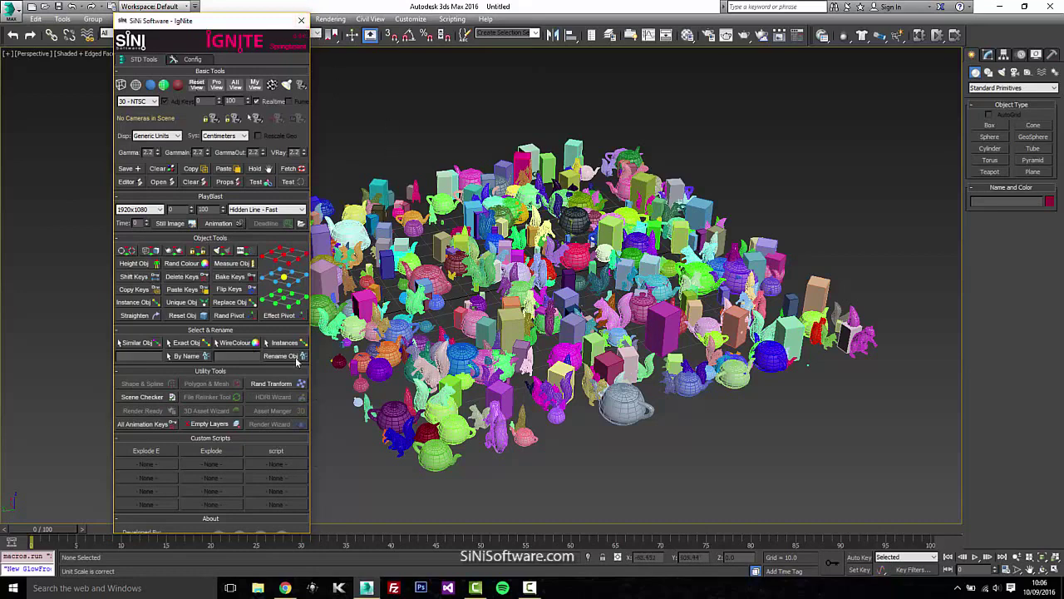
pyautogui.moveTo(271, 22); pyautogui.dragTo(292, 20)
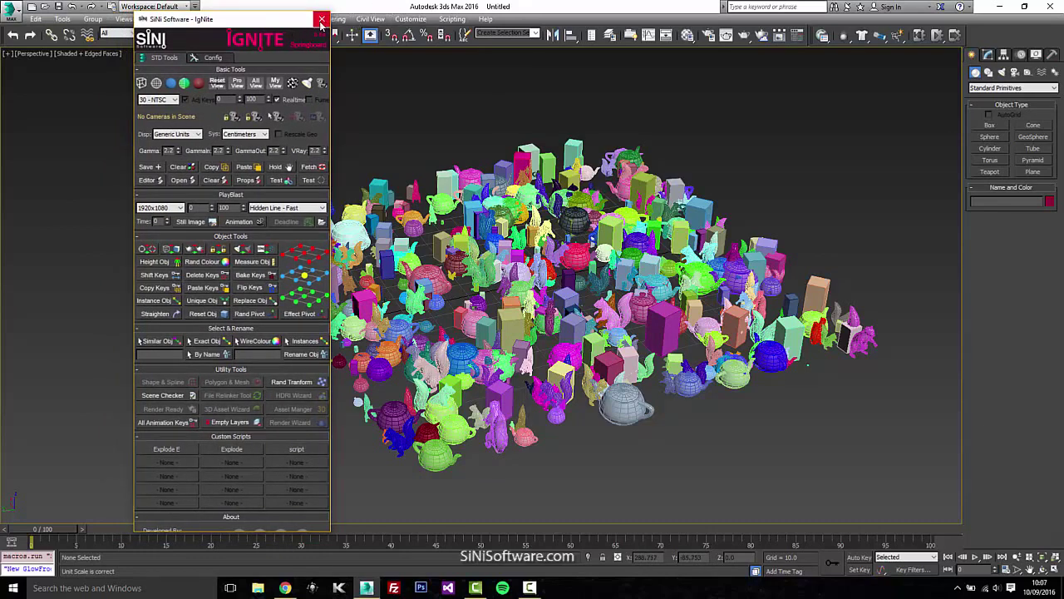
pyautogui.click(321, 19)
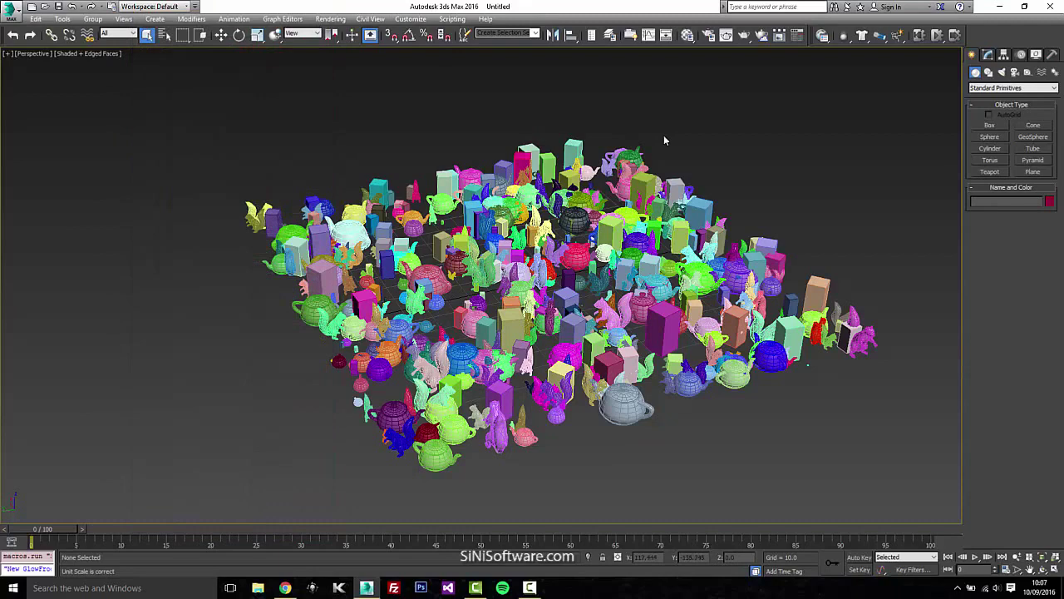
pyautogui.moveTo(724, 138); pyautogui.dragTo(713, 138, button='middle')
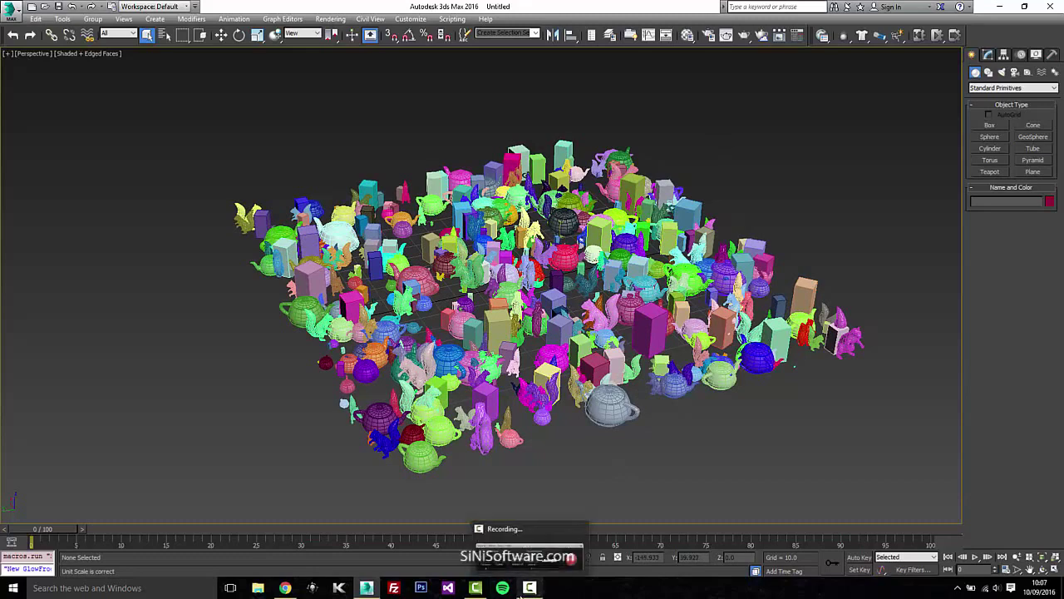
pyautogui.click(536, 592)
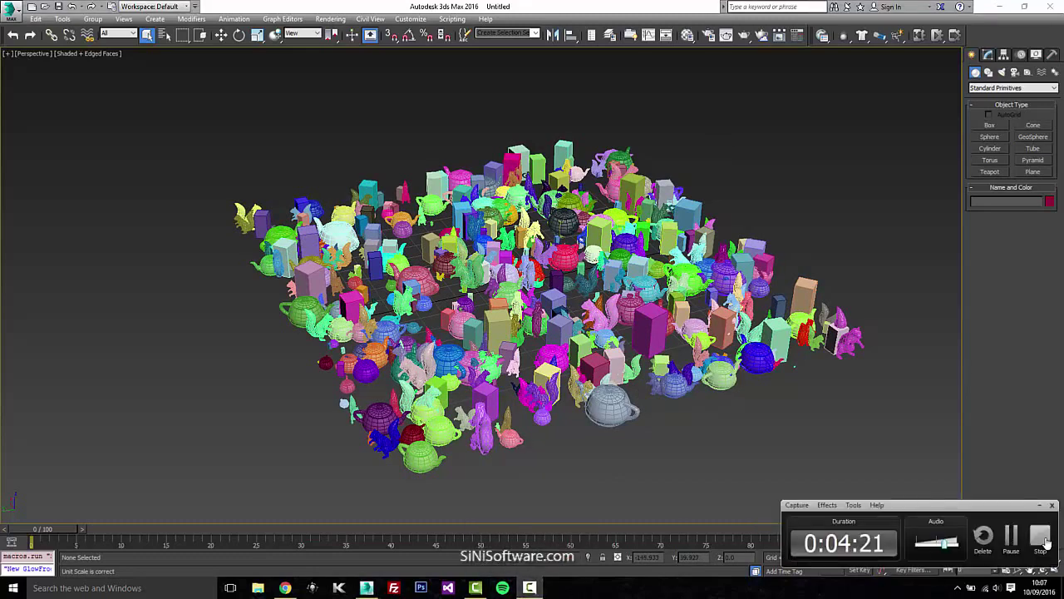